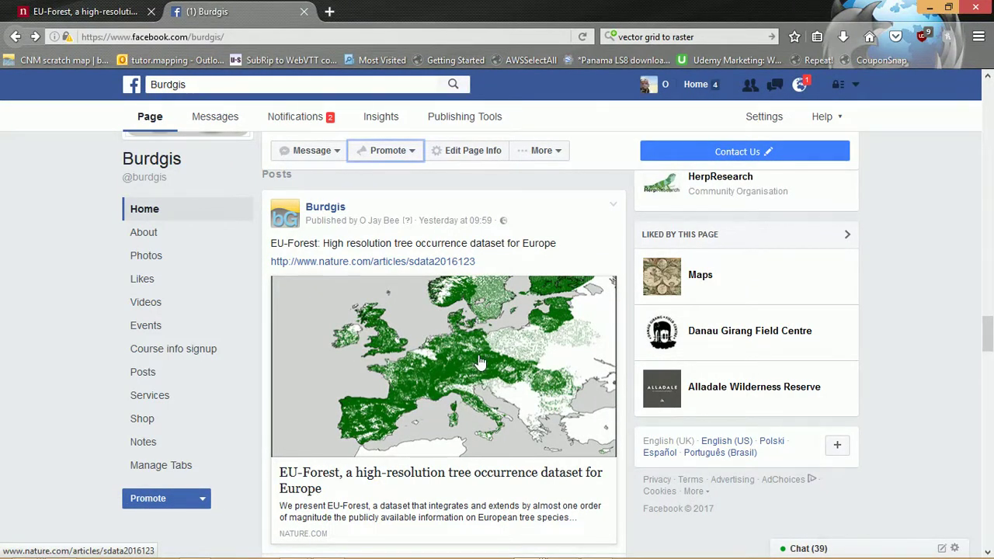
# Scroll the Burgdis Facebook post and switch to the EU-Forest nature.com article tab
pyautogui.scroll(-1, 480, 362)
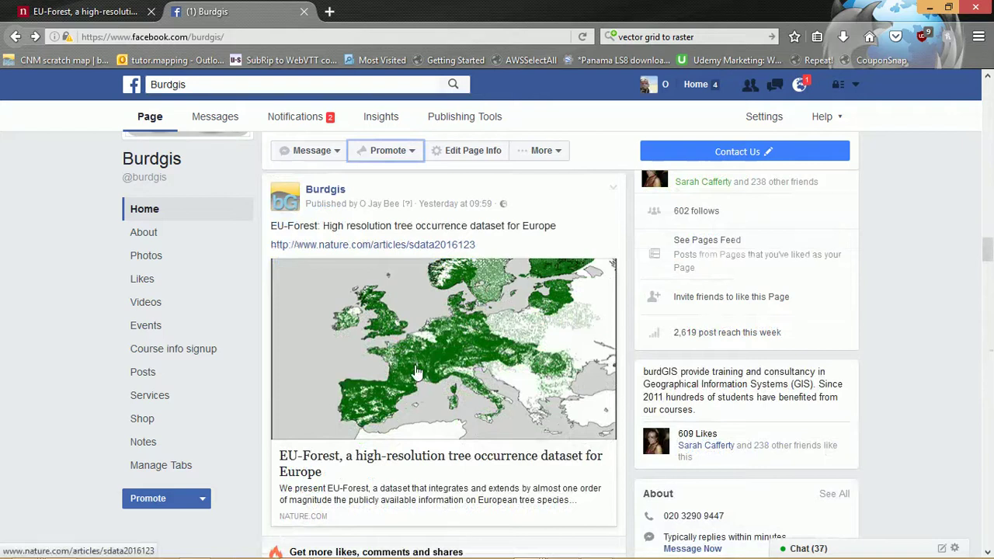
pyautogui.click(24, 13)
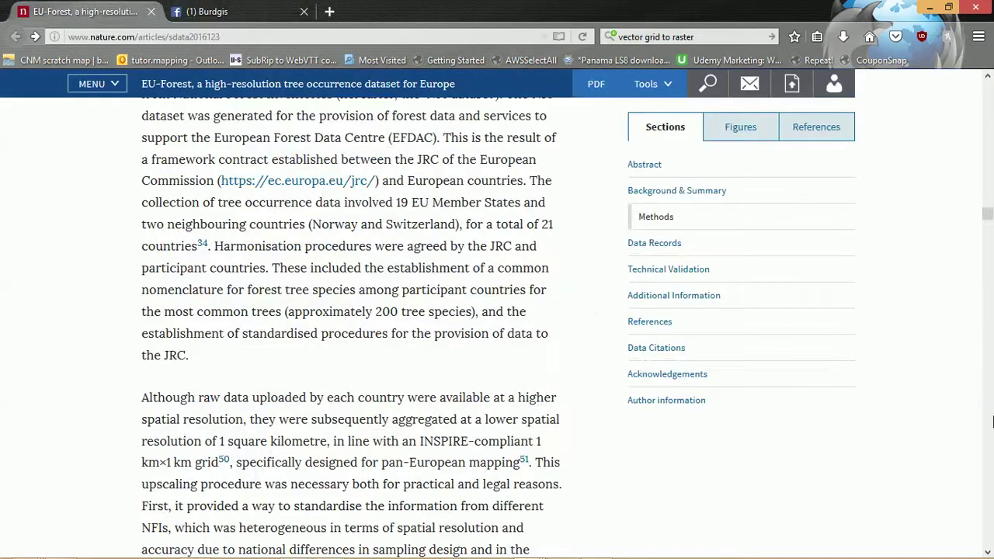
# Scroll the EU-Forest article to its Abstract and highlight 'INSPIRE-compliant 1 km×1 km grid'
pyautogui.moveTo(987, 215); pyautogui.dragTo(987, 81)
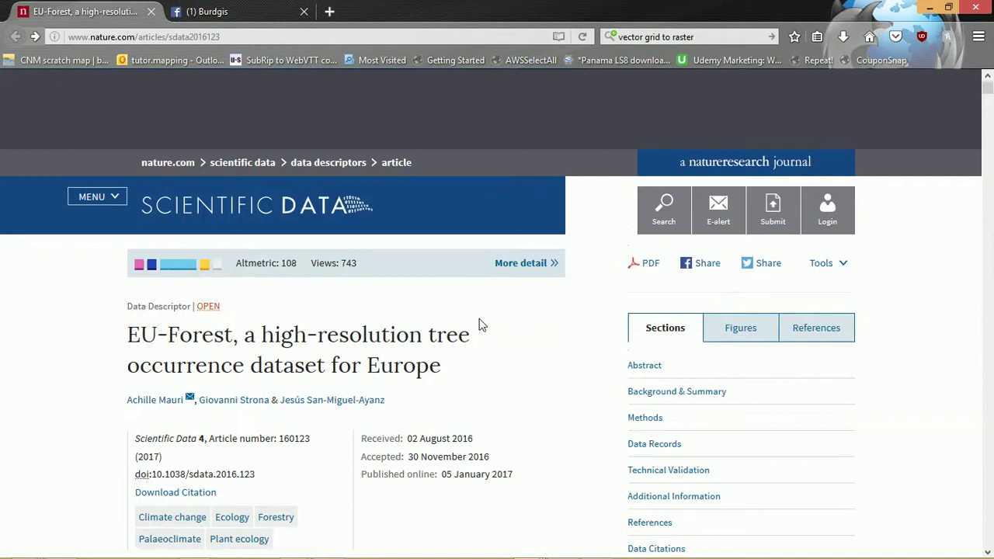
pyautogui.scroll(-6, 436, 332)
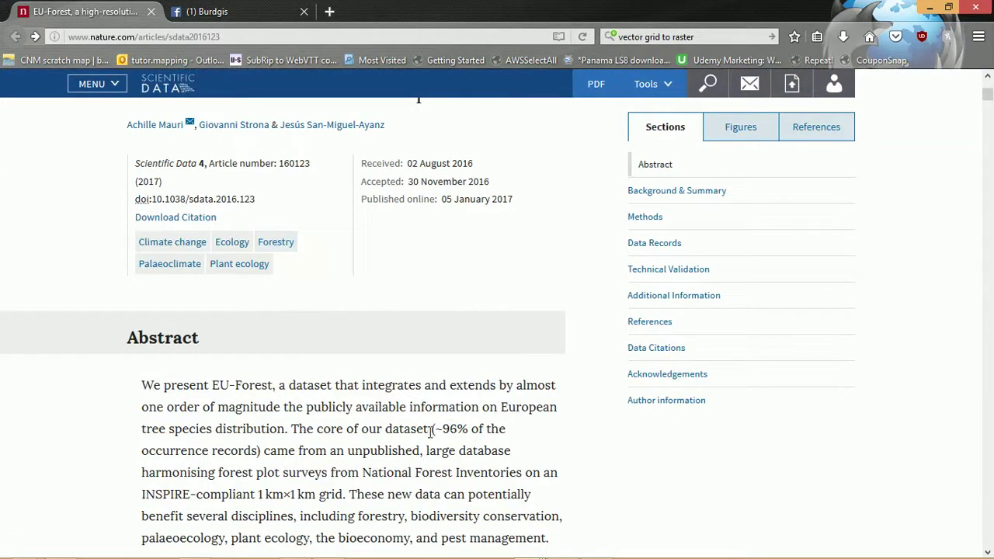
pyautogui.scroll(-4, 430, 432)
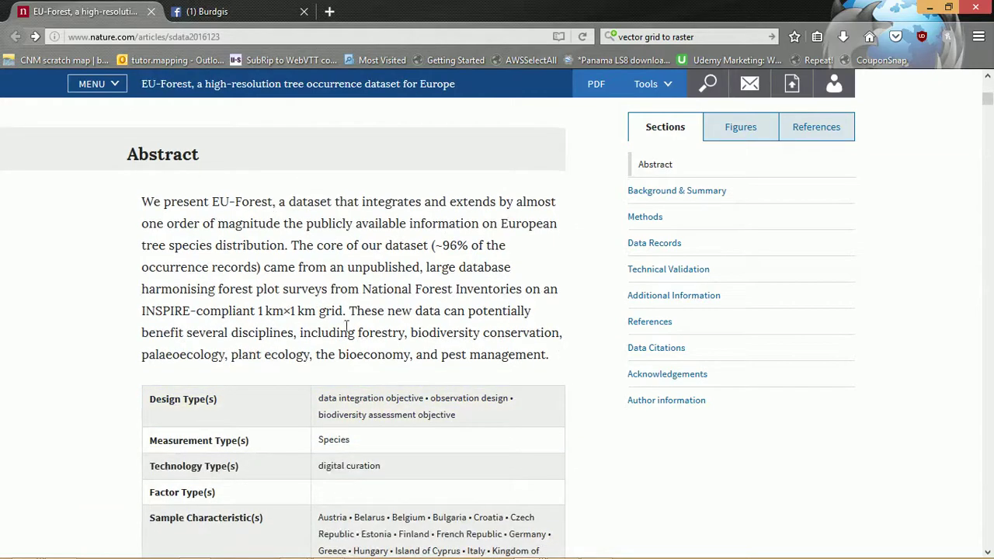
pyautogui.scroll(-20, 451, 332)
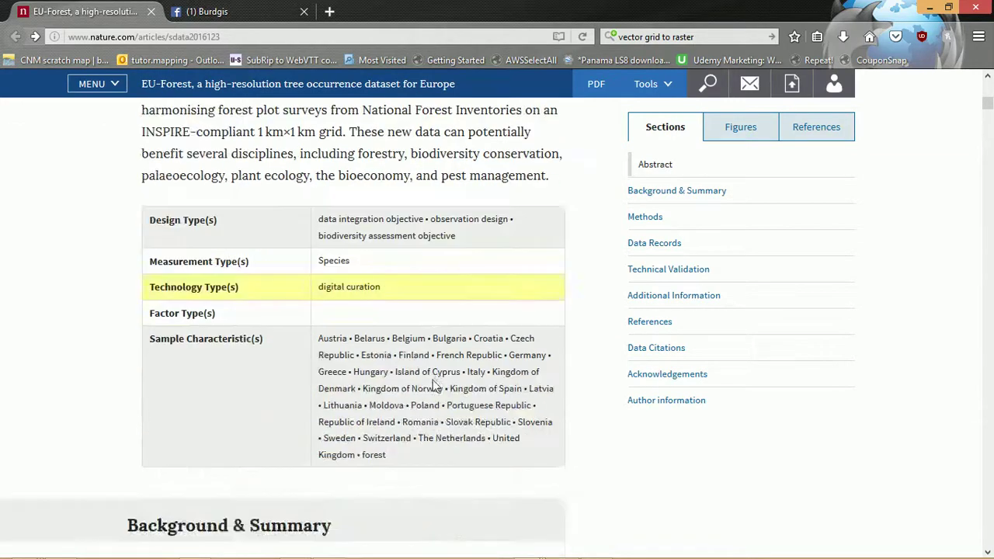
pyautogui.scroll(-20, 441, 352)
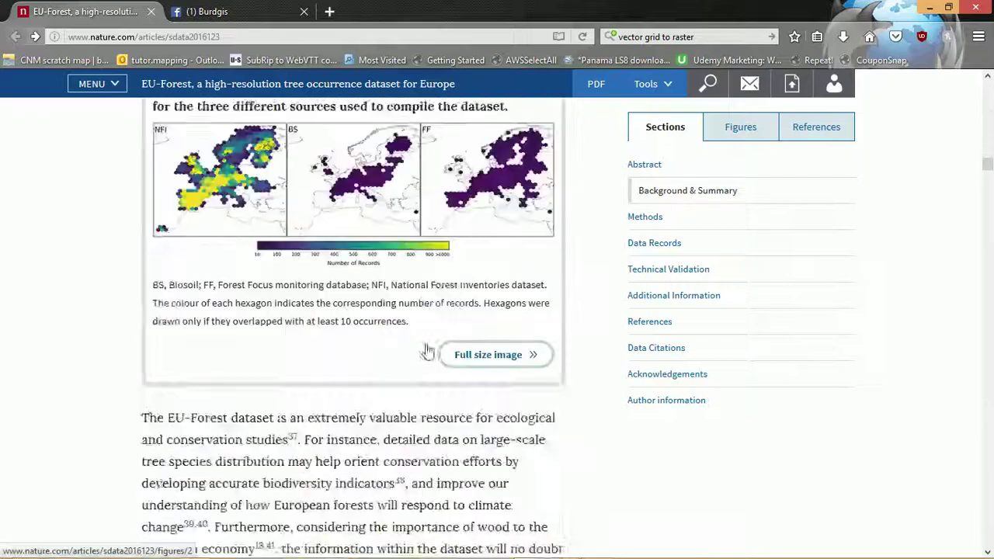
pyautogui.scroll(15, 431, 336)
pyautogui.scroll(12, 431, 335)
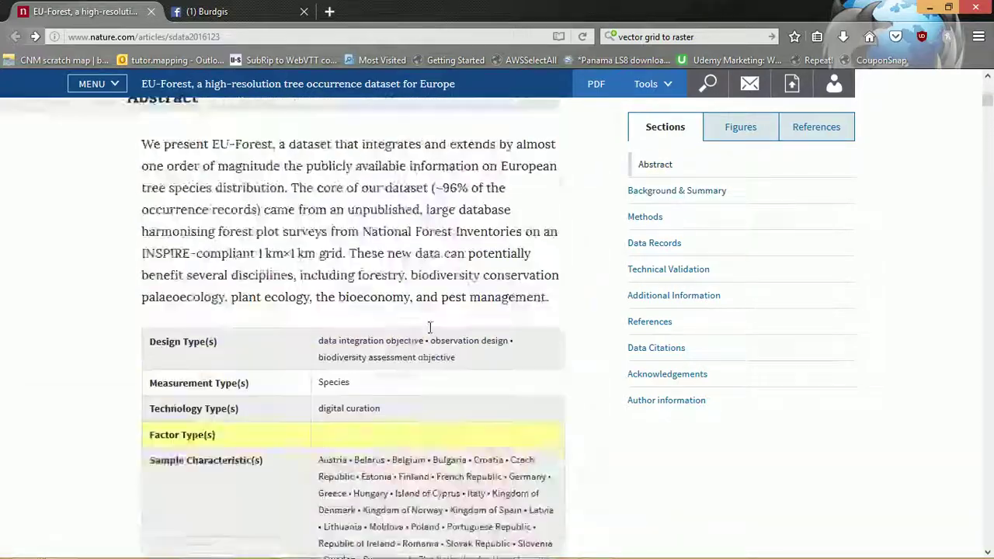
pyautogui.scroll(-3, 433, 374)
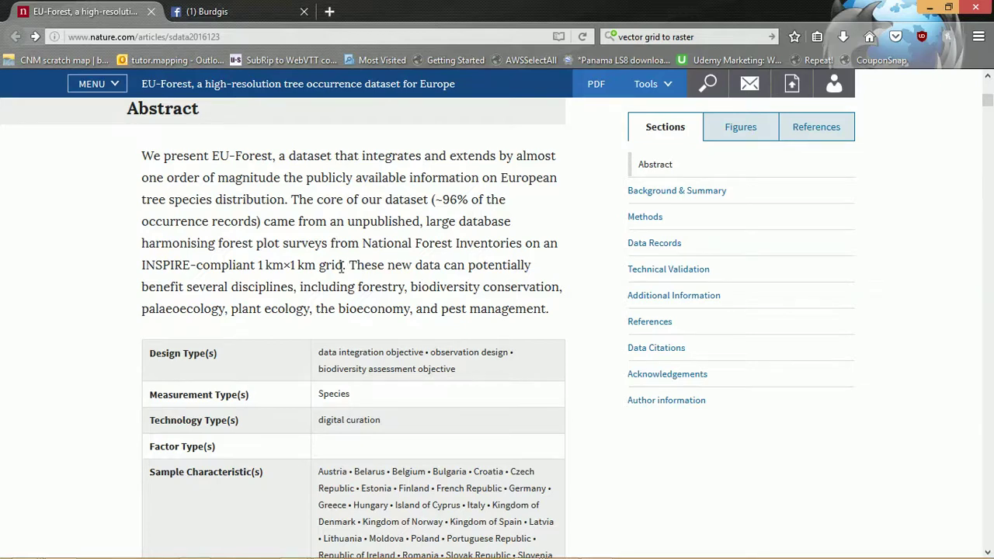
pyautogui.moveTo(342, 266); pyautogui.dragTo(144, 266)
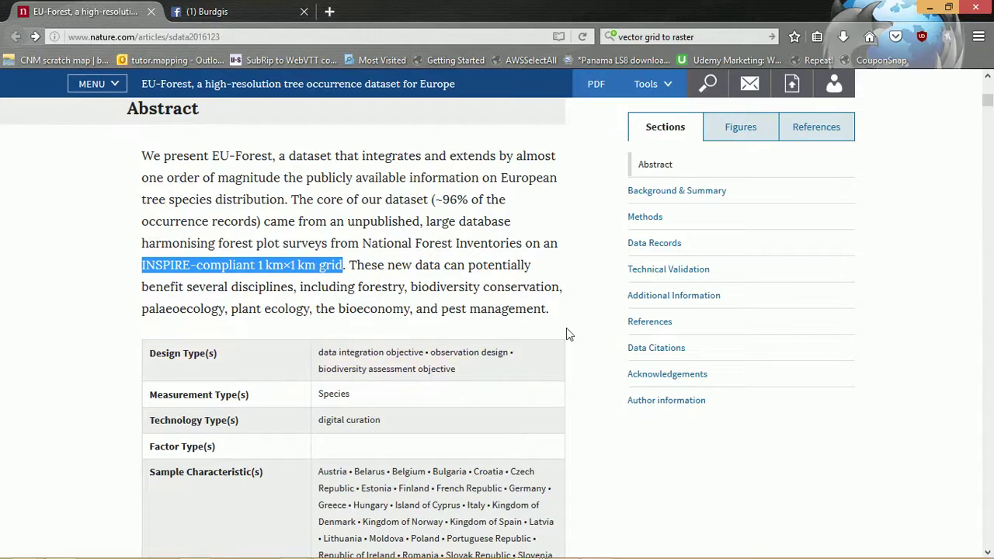
# Scroll through Background & Summary, Figures 1–4 and Methods down to Data Records
pyautogui.scroll(-4, 590, 385)
pyautogui.scroll(-4, 568, 402)
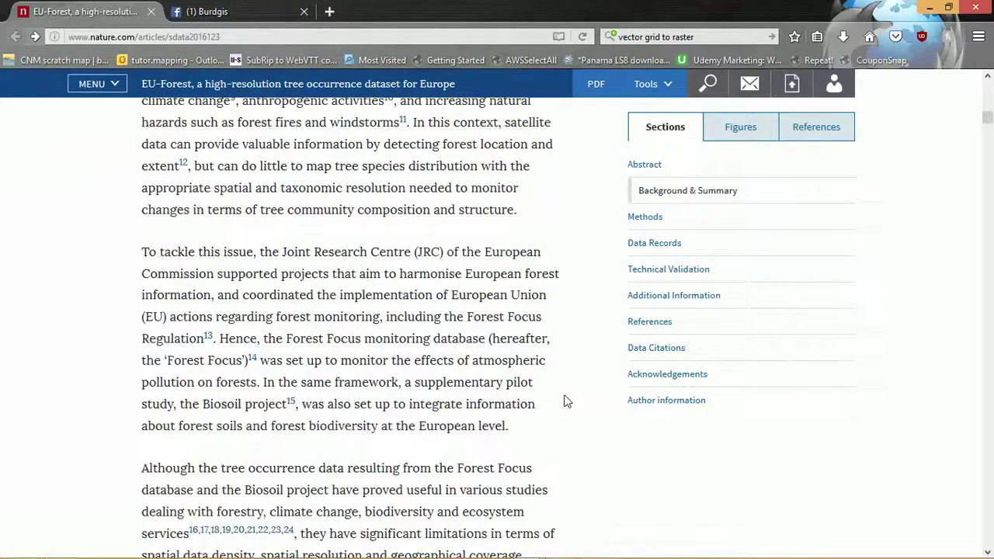
pyautogui.scroll(-12, 239, 311)
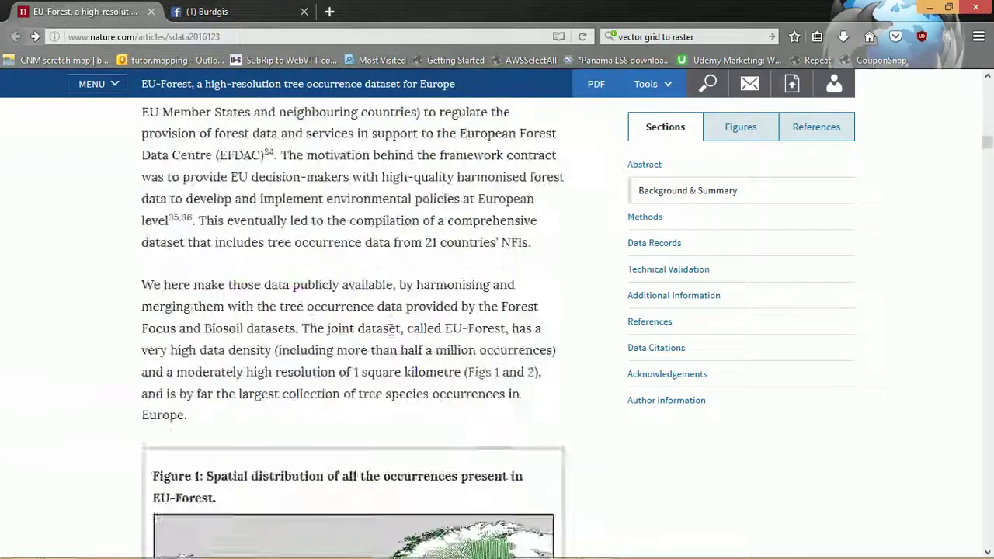
pyautogui.scroll(4, 390, 330)
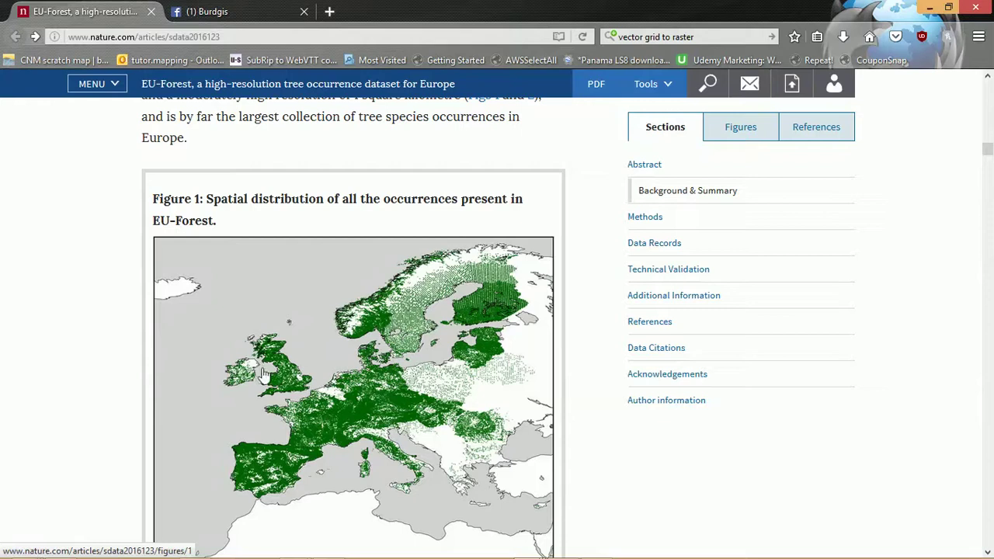
pyautogui.scroll(-4, 377, 357)
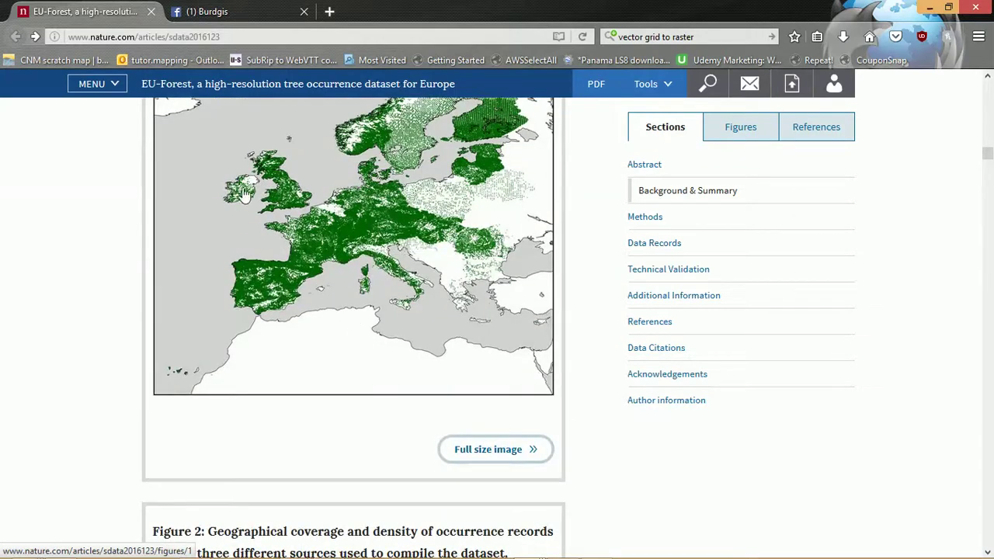
pyautogui.scroll(-1, 304, 279)
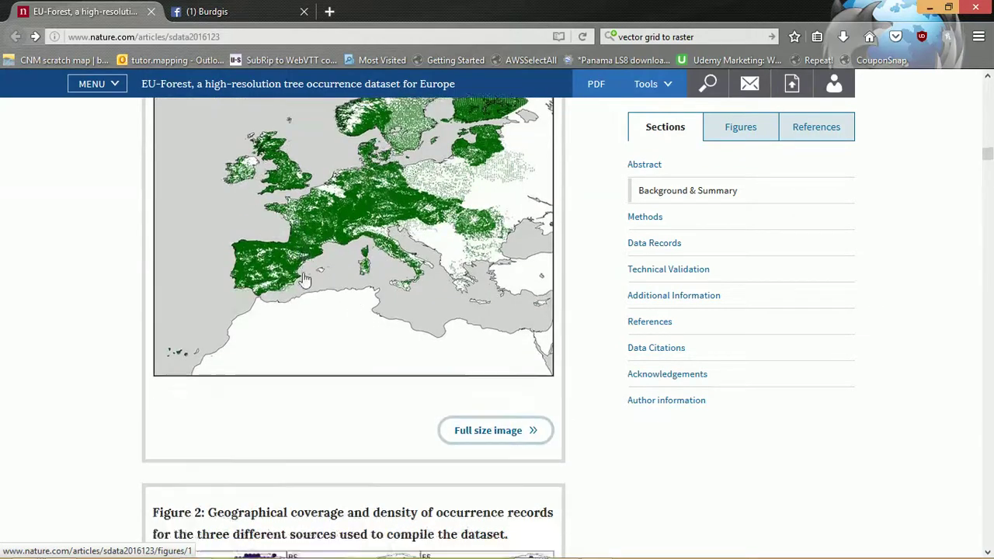
pyautogui.scroll(-15, 312, 268)
pyautogui.scroll(-10, 323, 269)
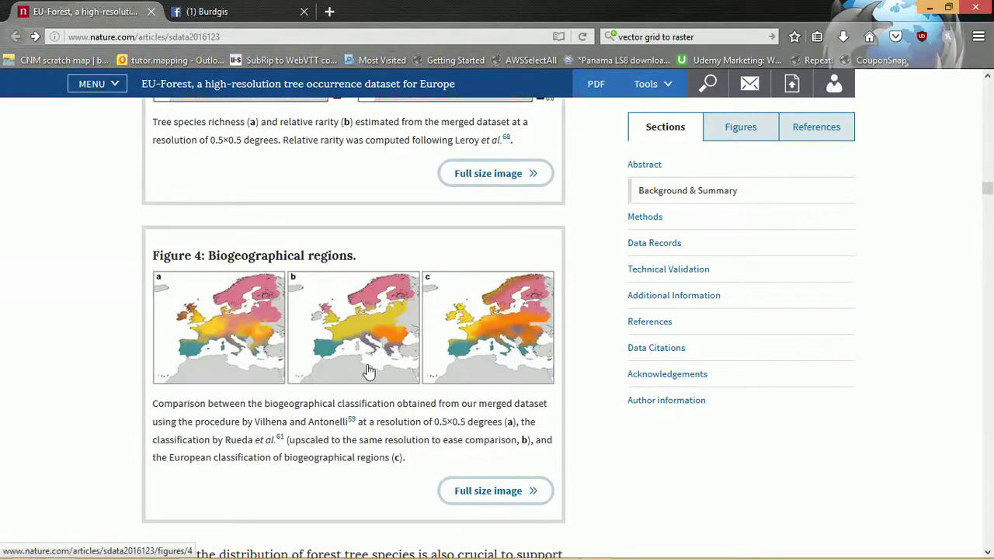
pyautogui.scroll(4, 369, 371)
pyautogui.scroll(2, 365, 222)
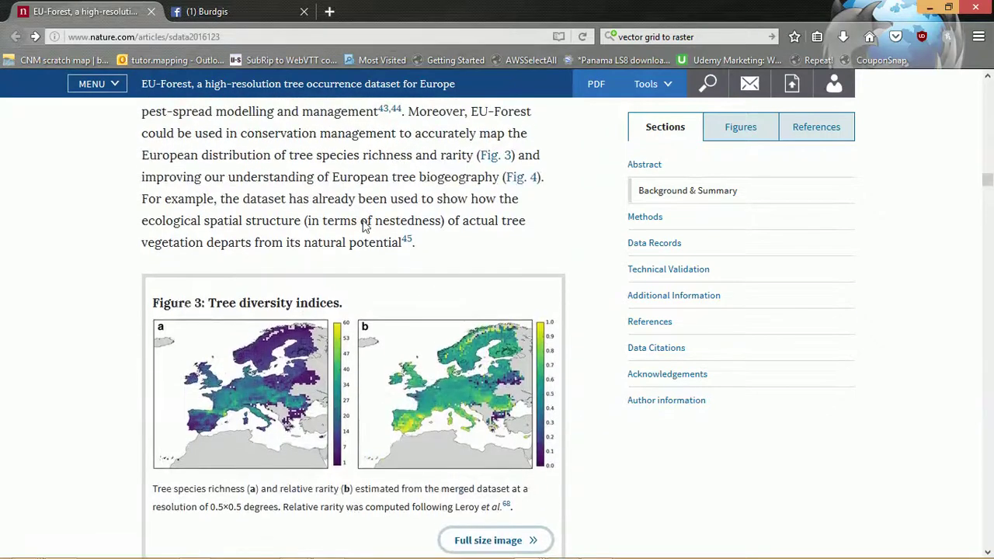
pyautogui.scroll(8, 365, 222)
pyautogui.scroll(-7, 361, 260)
pyautogui.scroll(-10, 361, 261)
pyautogui.scroll(-15, 358, 268)
pyautogui.scroll(5, 358, 267)
pyautogui.scroll(-4, 358, 267)
pyautogui.scroll(1, 361, 266)
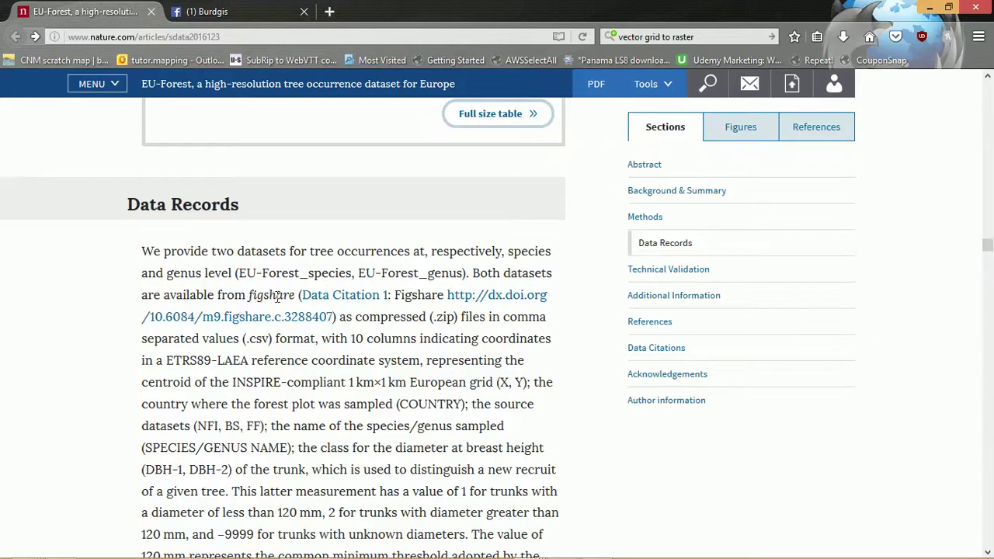
# Open the figshare dataset link in a background tab and copy 'ETRS89-LAEA reference coordinate system' into a new tab
pyautogui.middleClick(501, 298)
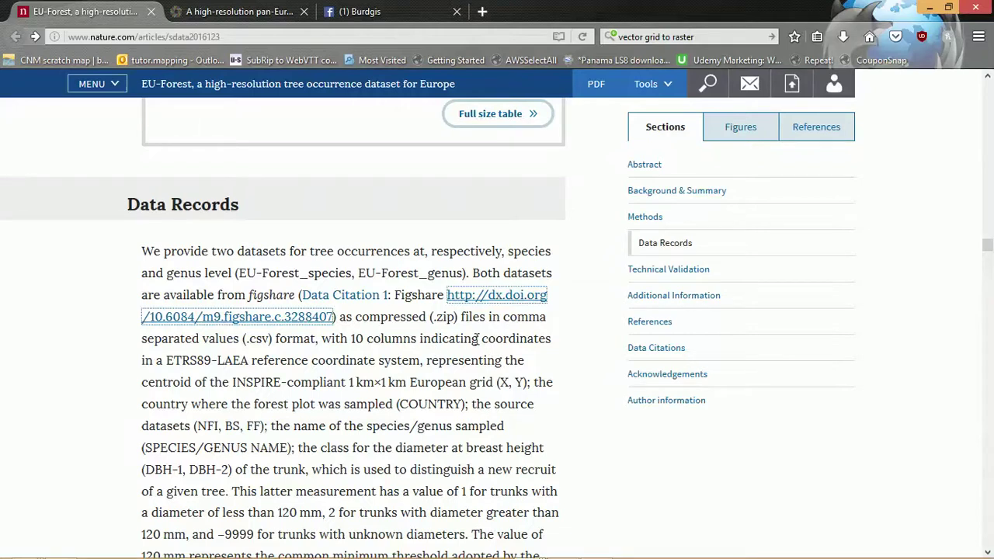
pyautogui.moveTo(484, 338); pyautogui.dragTo(246, 360)
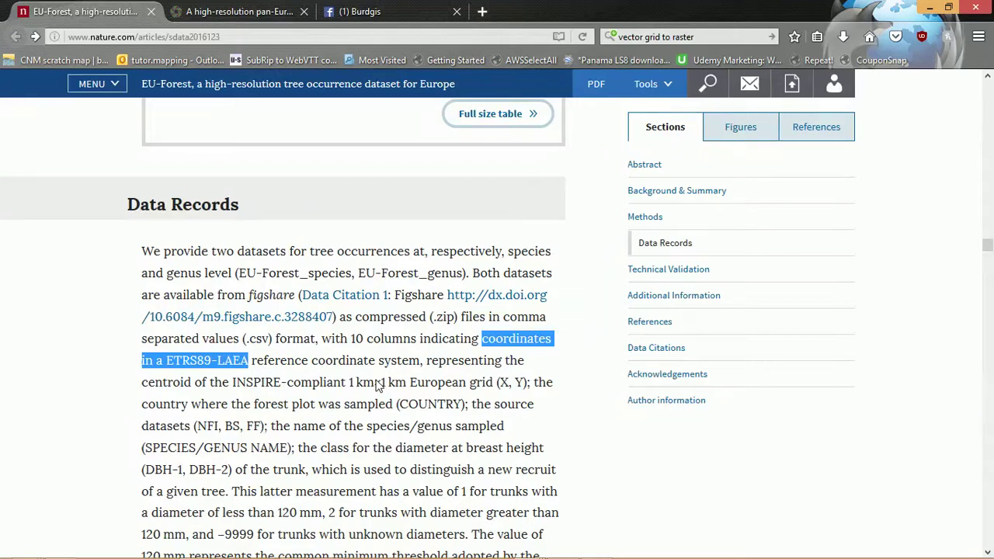
pyautogui.doubleClick(398, 362)
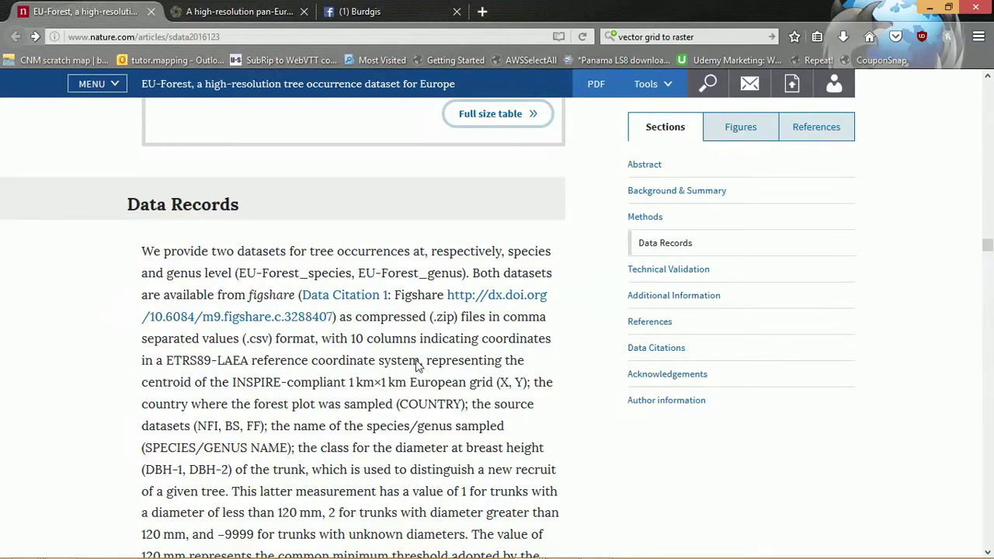
pyautogui.moveTo(417, 365); pyautogui.dragTo(169, 368)
pyautogui.hotkey('ctrl', 'c')
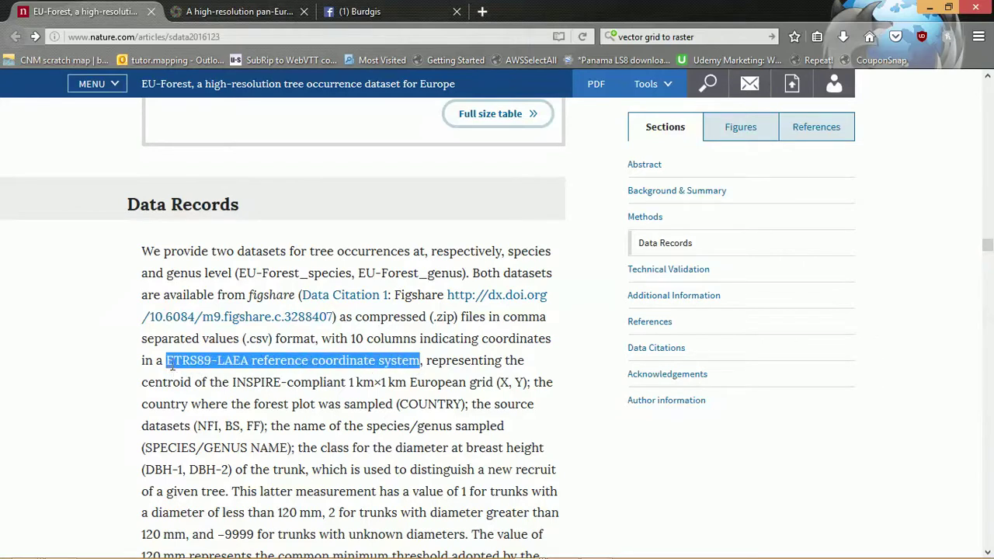
pyautogui.click(487, 11)
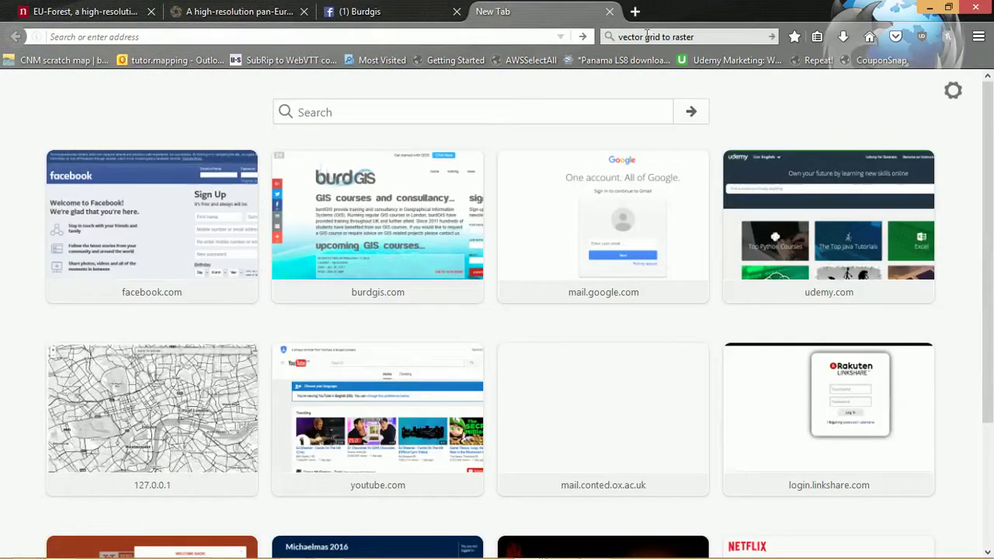
# Search Google for the copied 'ETRS89-LAEA reference coordinate system' phrase
pyautogui.click(647, 36)
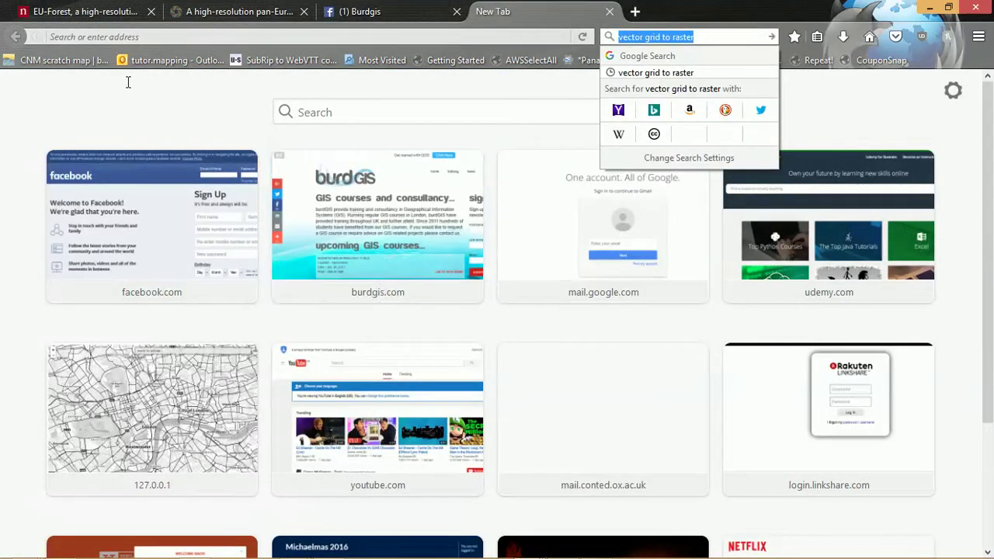
pyautogui.hotkey('ctrl', 'v')
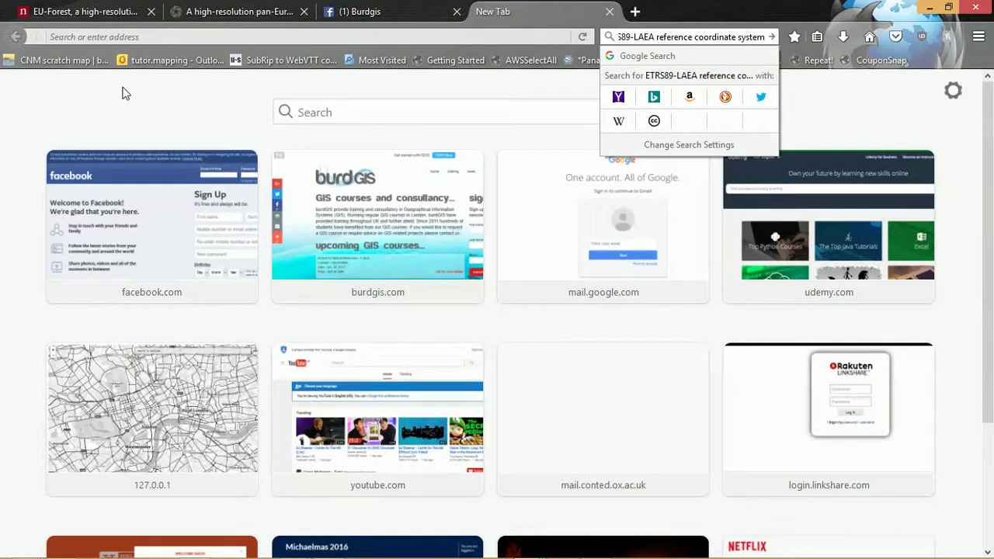
pyautogui.press('Return')
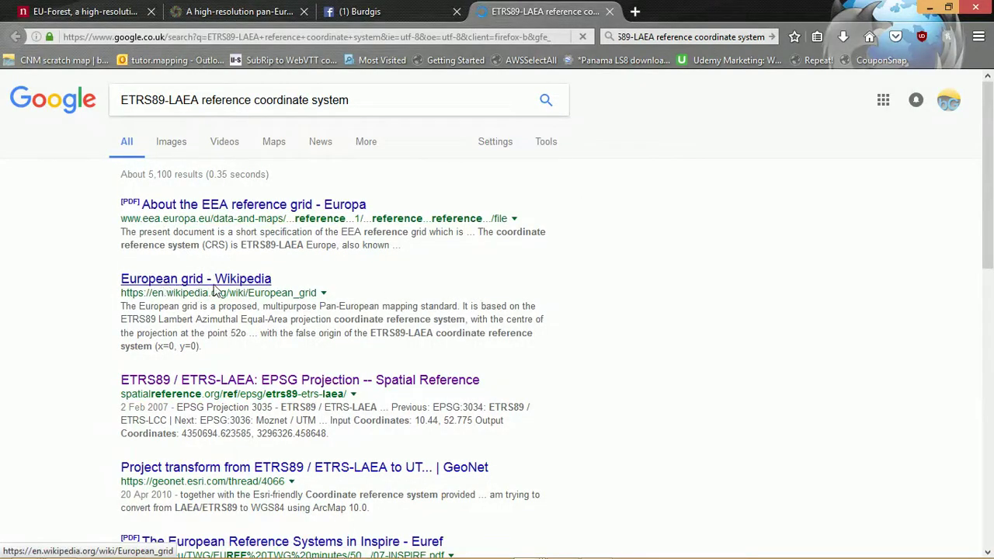
pyautogui.scroll(-2, 225, 333)
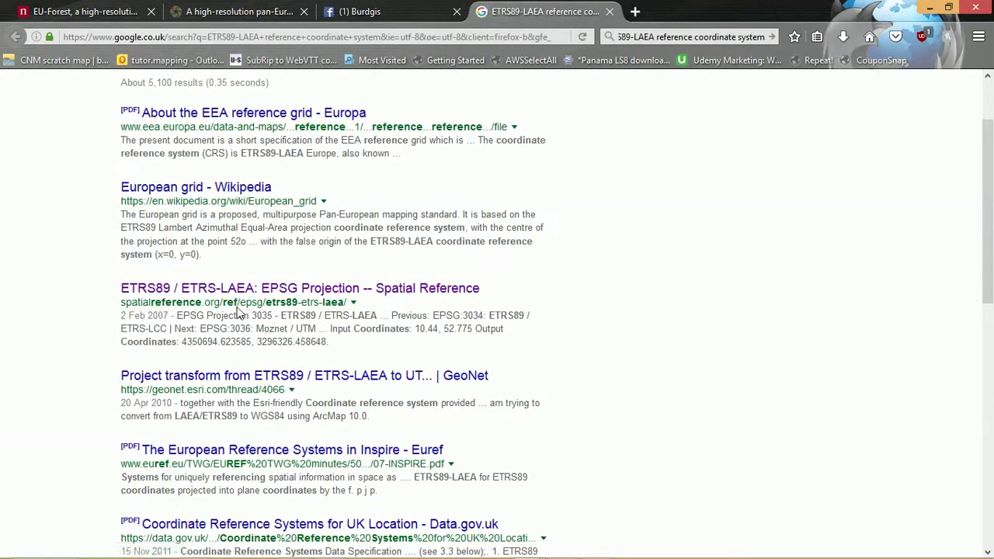
# Open the spatialreference.org result and select the EPSG:3035 code in its heading
pyautogui.click(210, 291)
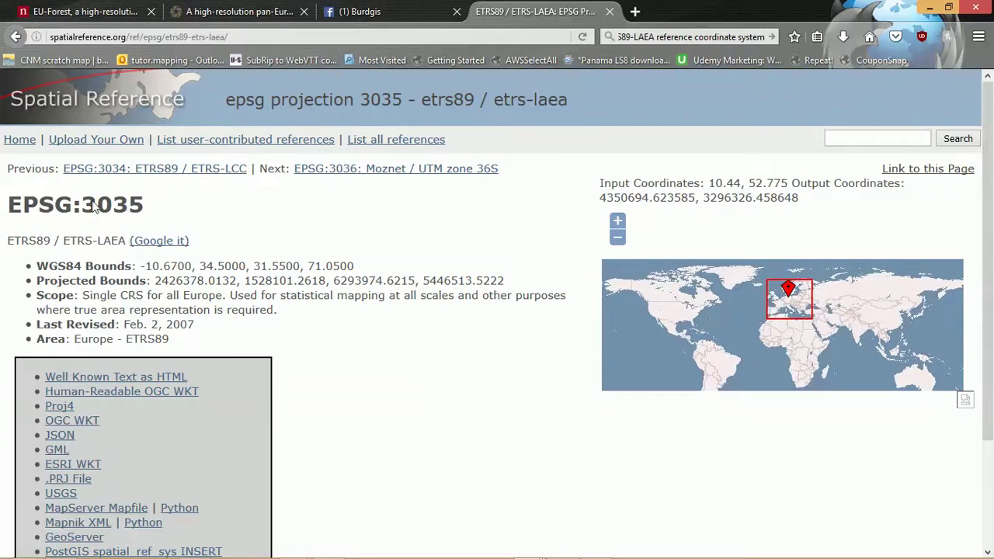
pyautogui.moveTo(90, 206); pyautogui.dragTo(2, 212)
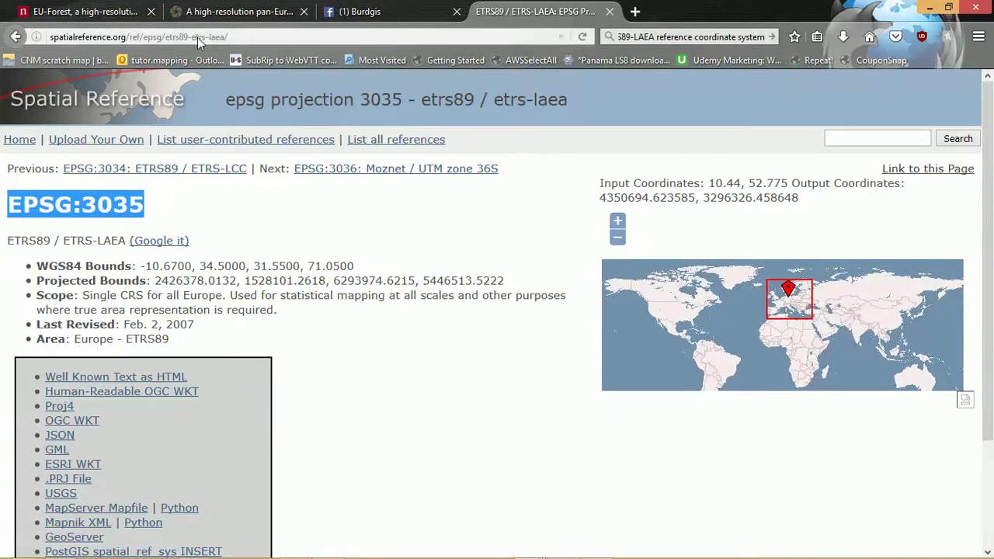
pyautogui.click(189, 13)
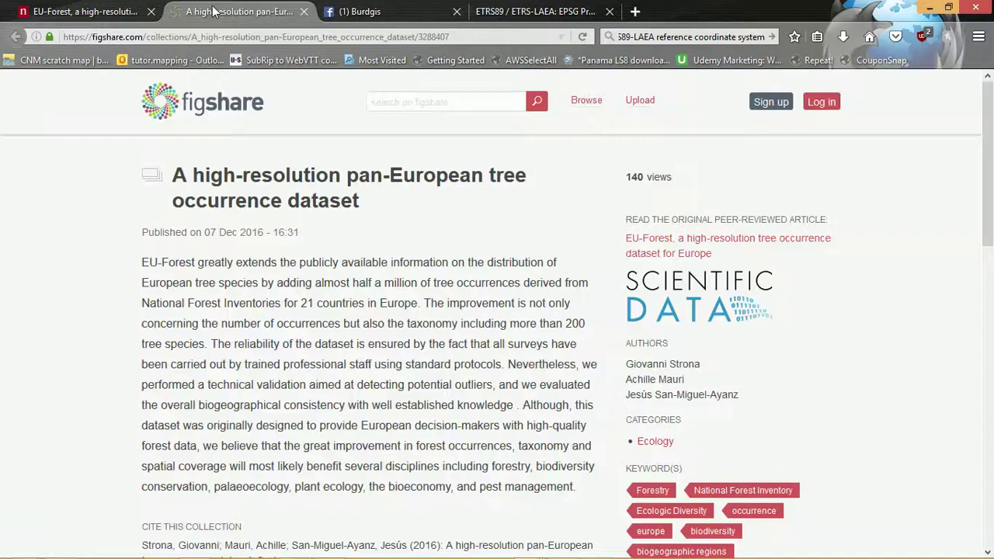
# Back on the figshare collection, select its citation and scroll down to the five dataset tiles
pyautogui.click(68, 7)
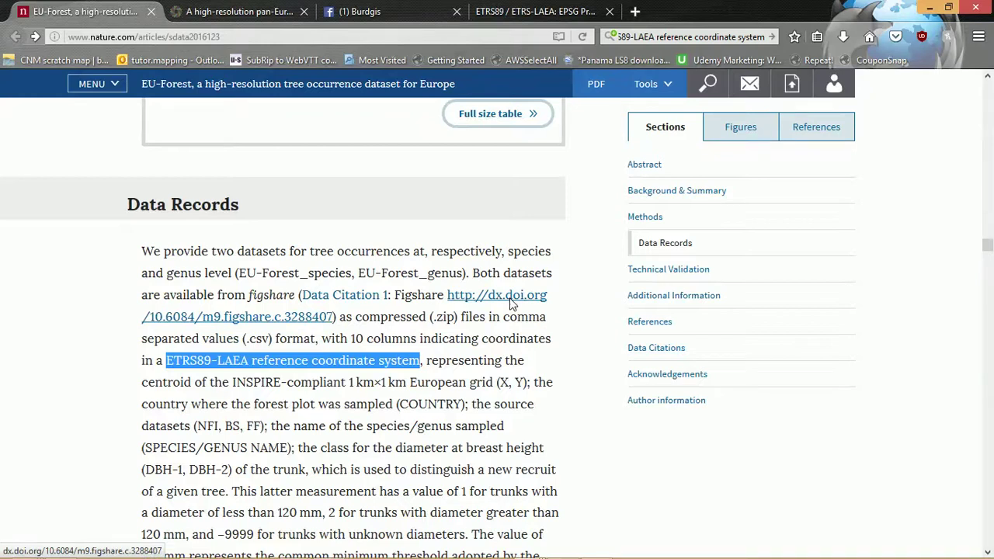
pyautogui.click(237, 11)
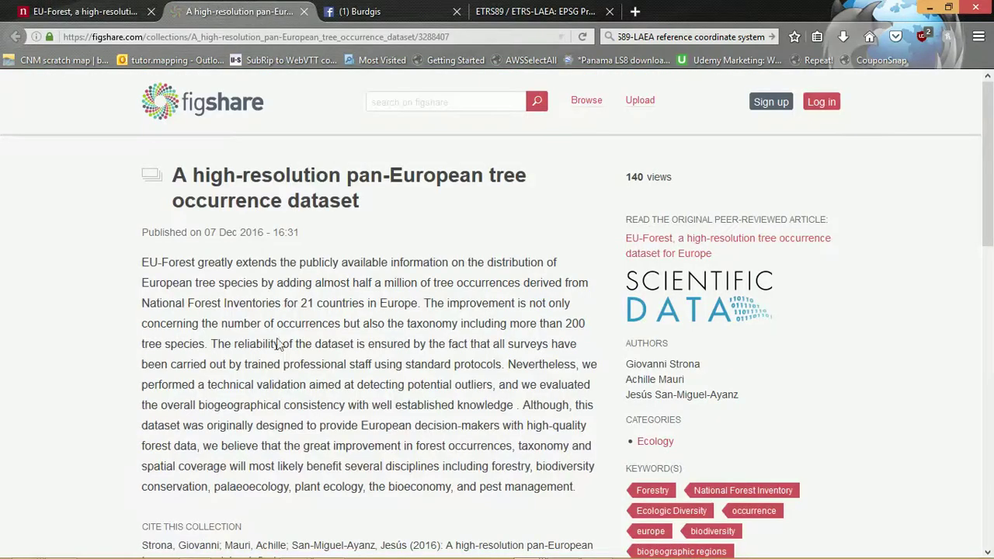
pyautogui.scroll(-4, 418, 319)
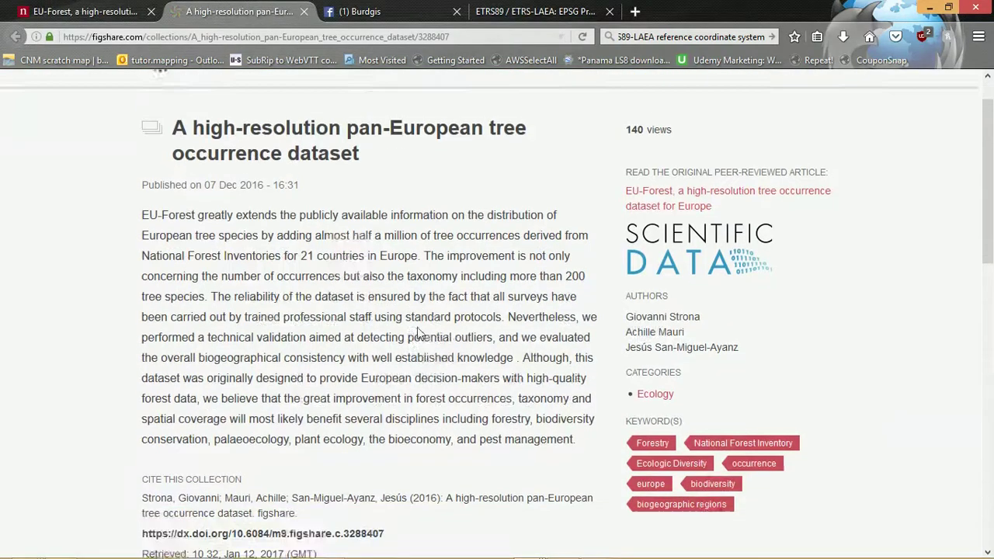
pyautogui.tripleClick(278, 287)
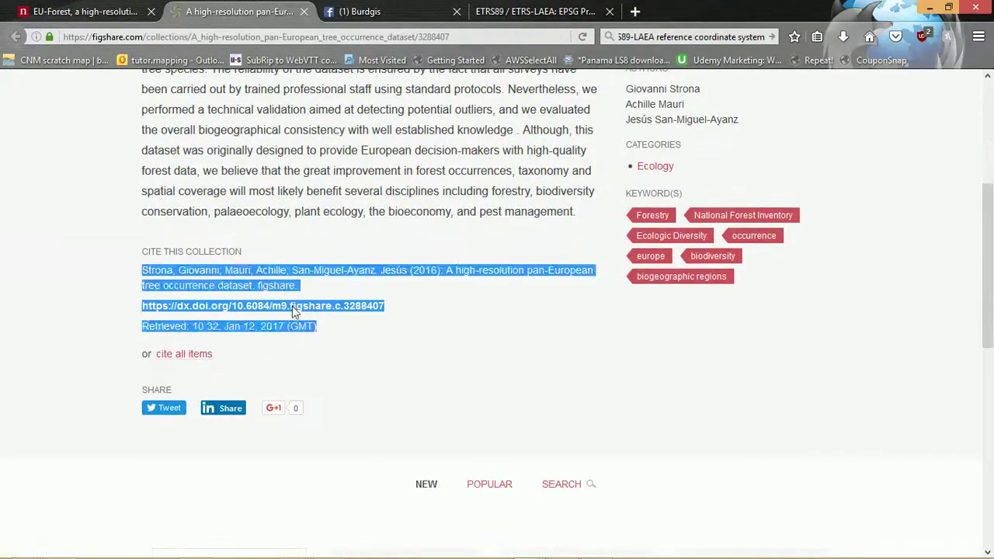
pyautogui.scroll(4, 310, 311)
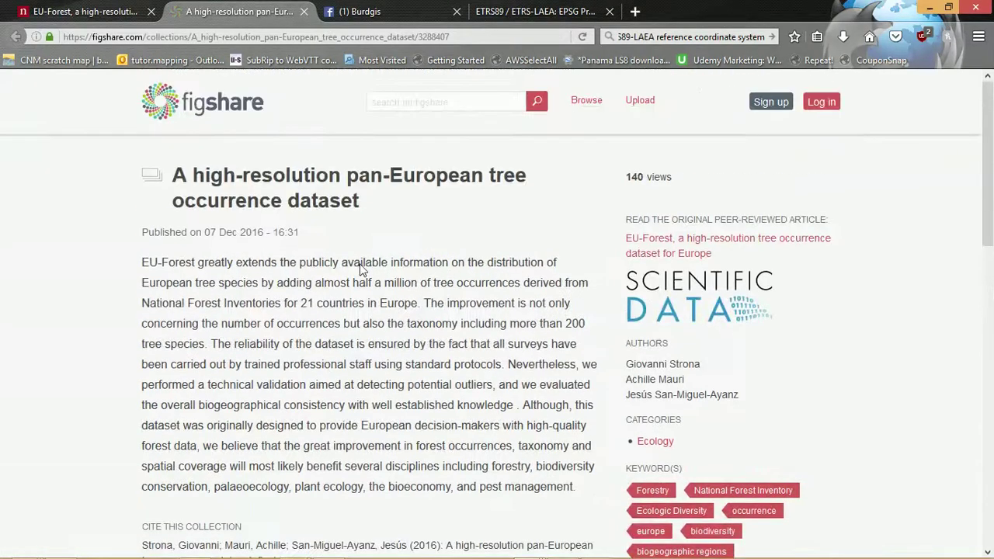
pyautogui.scroll(-5, 365, 350)
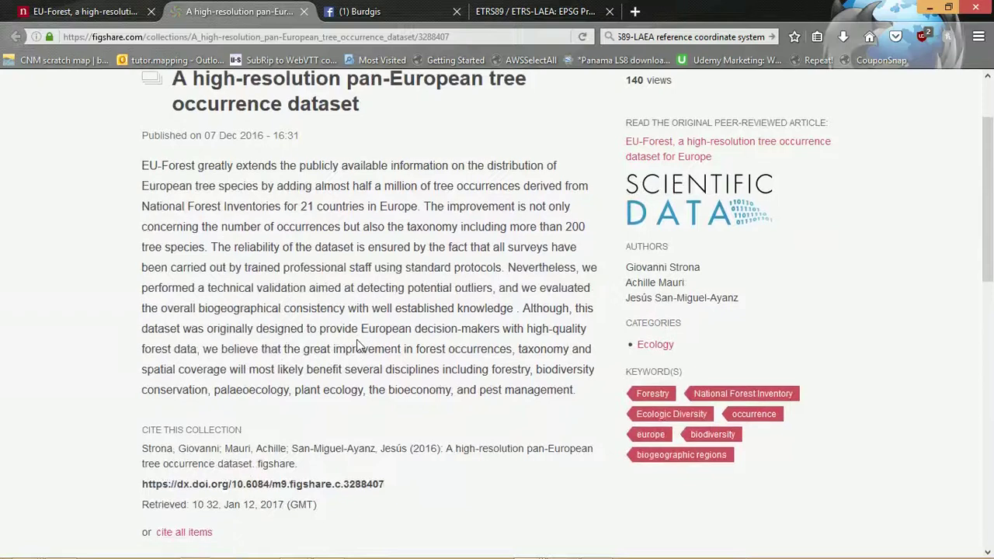
pyautogui.scroll(-3, 358, 343)
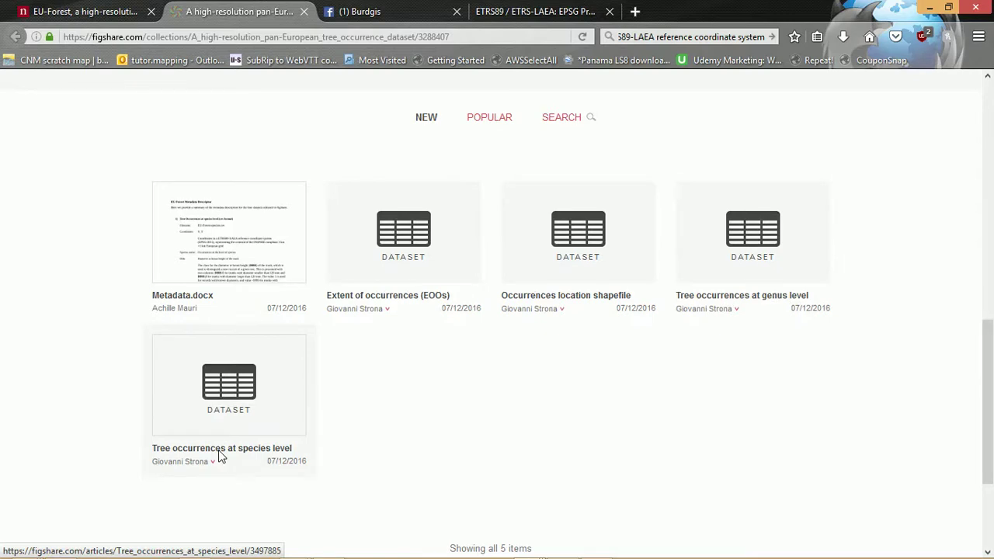
# Open 'Tree occurrences at species level' and review the EU-Forest-species.csv preview and description
pyautogui.click(241, 410)
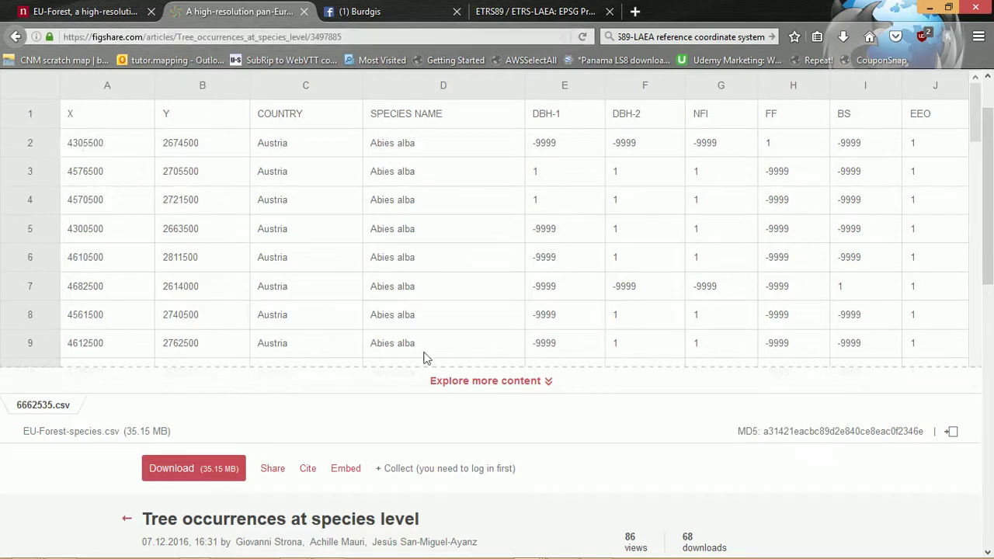
pyautogui.scroll(-3, 439, 362)
pyautogui.scroll(-2, 439, 363)
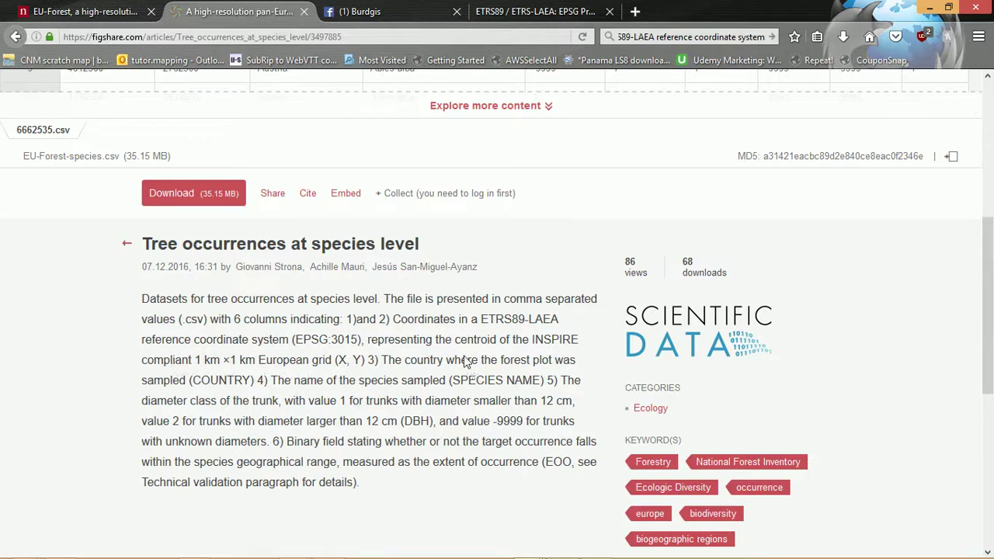
pyautogui.scroll(1, 481, 342)
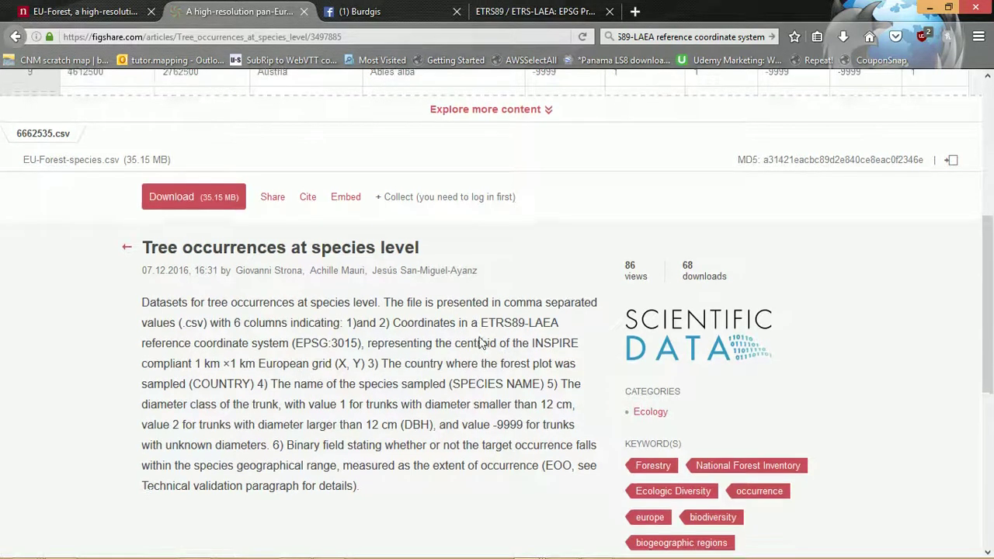
pyautogui.scroll(5, 481, 342)
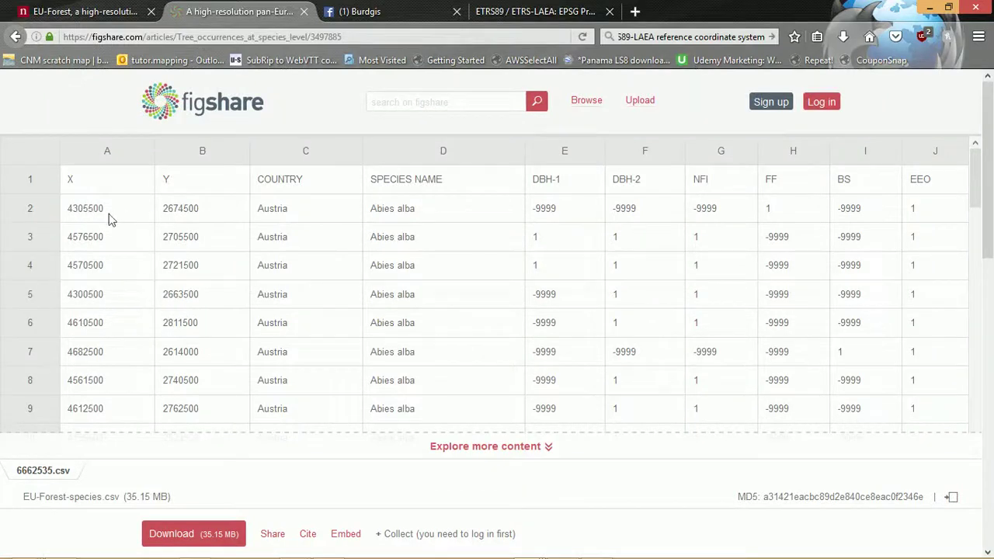
pyautogui.scroll(-5, 403, 261)
pyautogui.scroll(2, 194, 272)
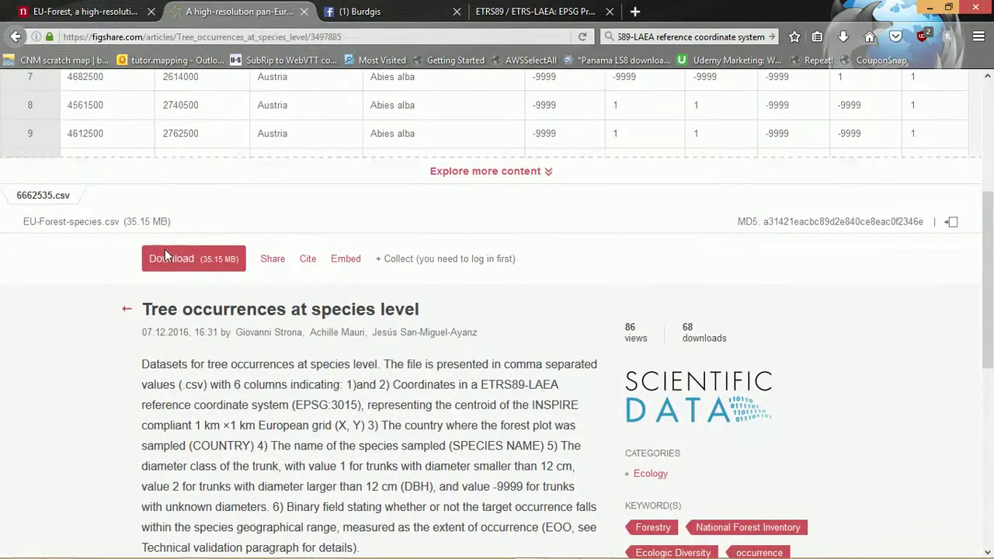
pyautogui.click(194, 268)
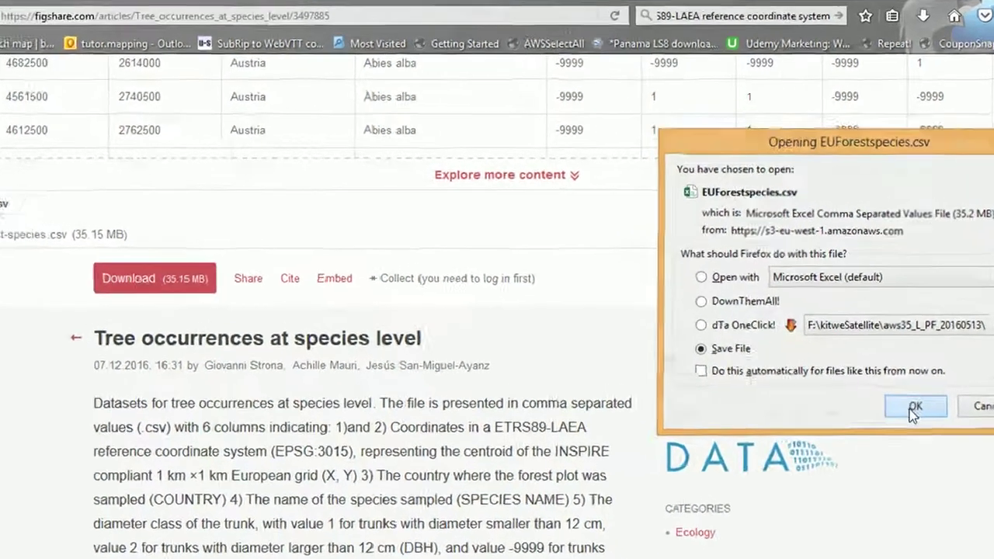
pyautogui.click(836, 366)
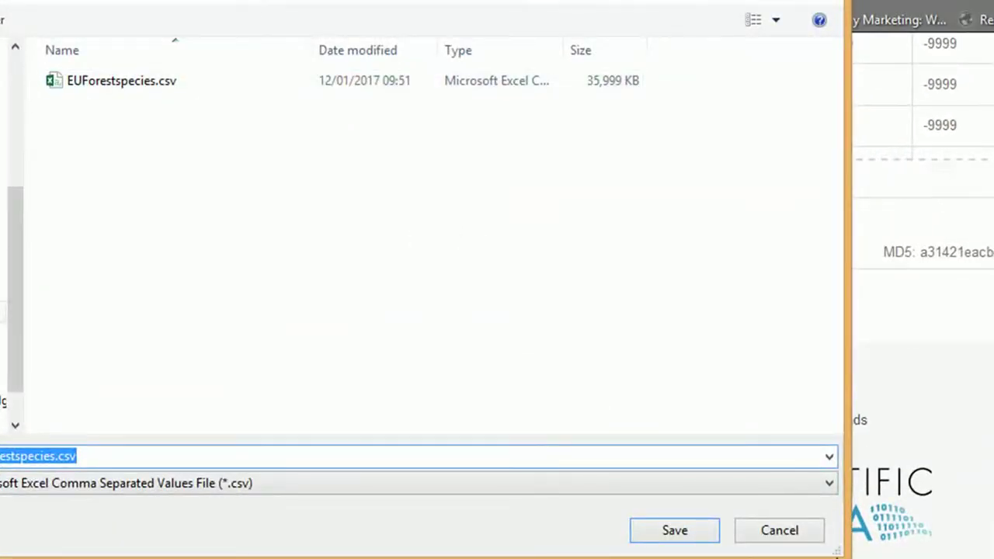
pyautogui.click(780, 531)
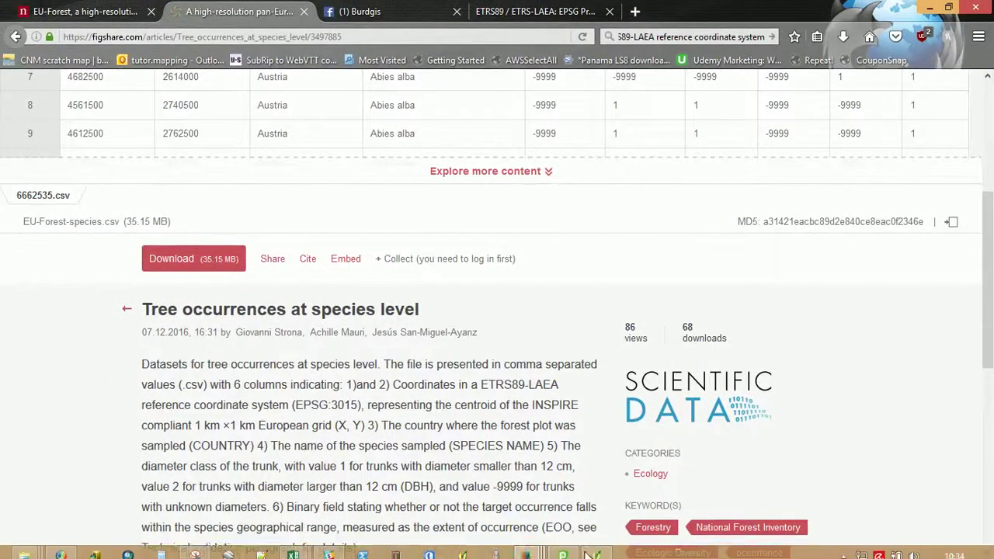
pyautogui.moveTo(605, 549)
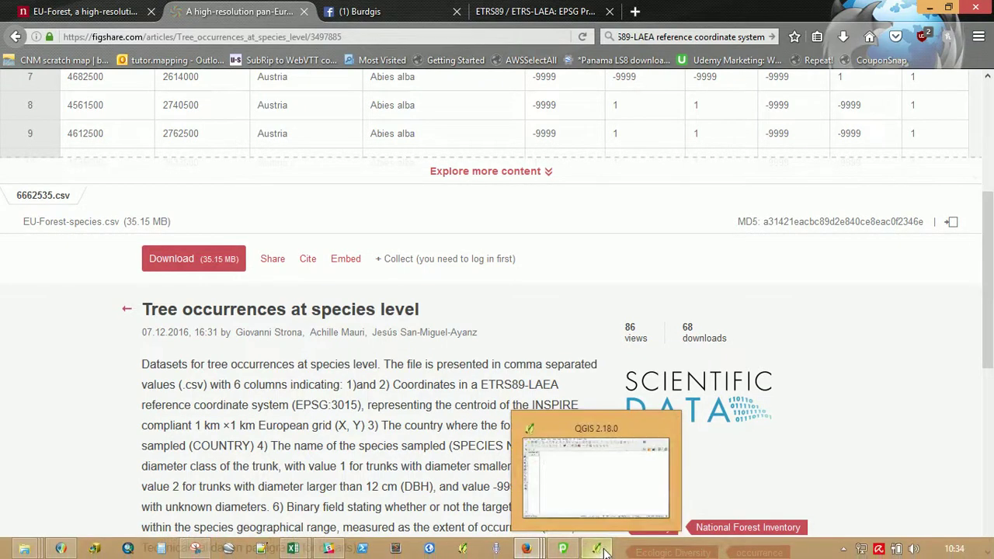
# In QGIS, widen the Layers panel and start Layer > Add Layer > Add Delimited Text Layer
pyautogui.click(605, 549)
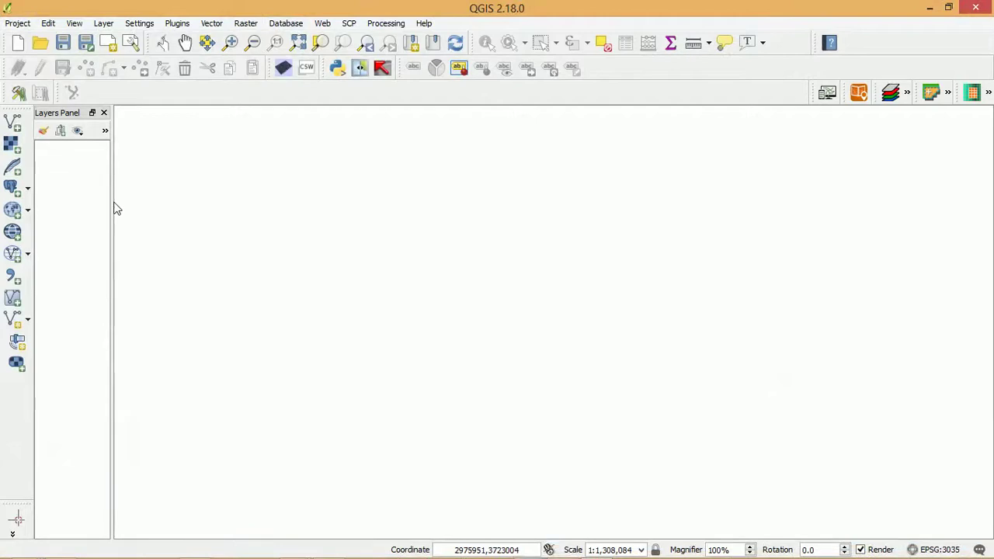
pyautogui.moveTo(113, 211); pyautogui.dragTo(166, 213)
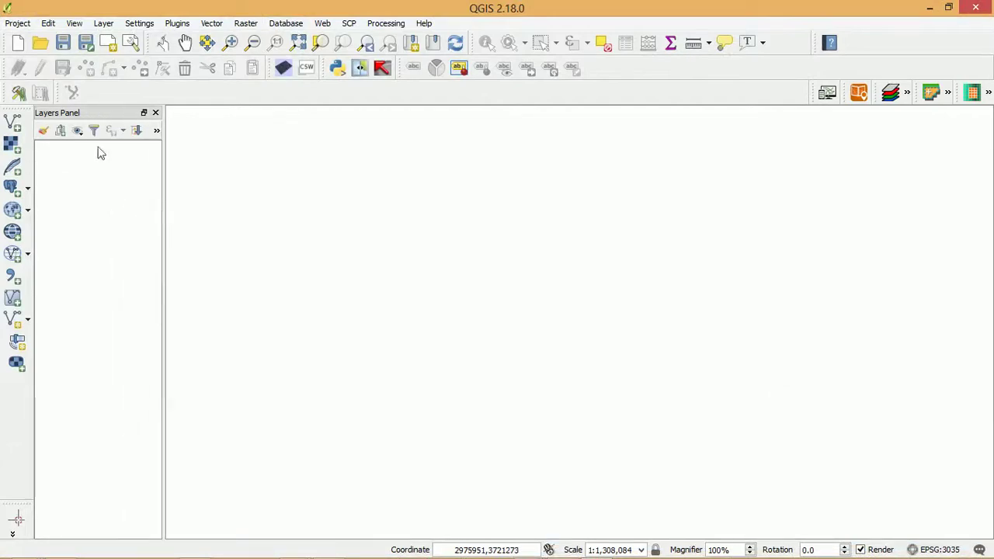
pyautogui.click(104, 23)
pyautogui.moveTo(143, 57)
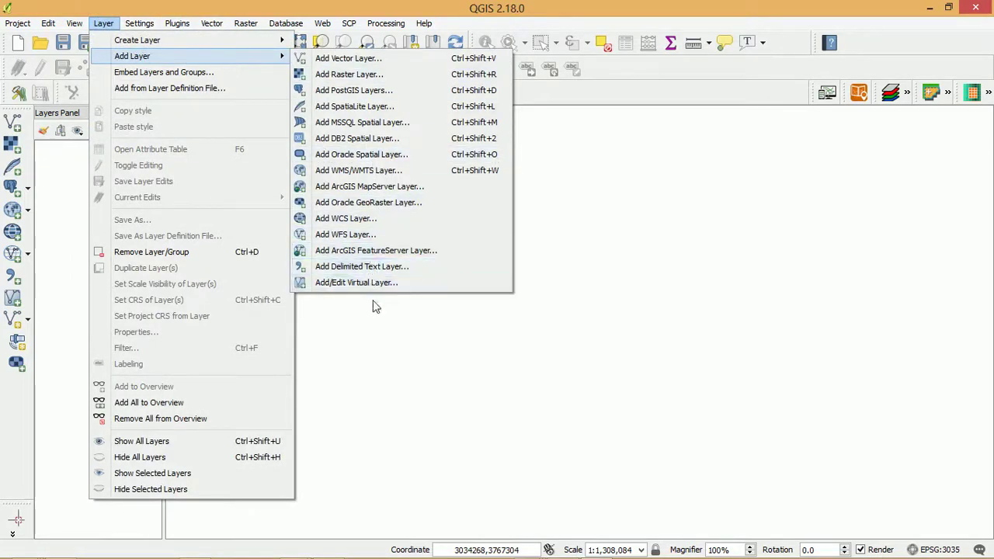
pyautogui.click(373, 269)
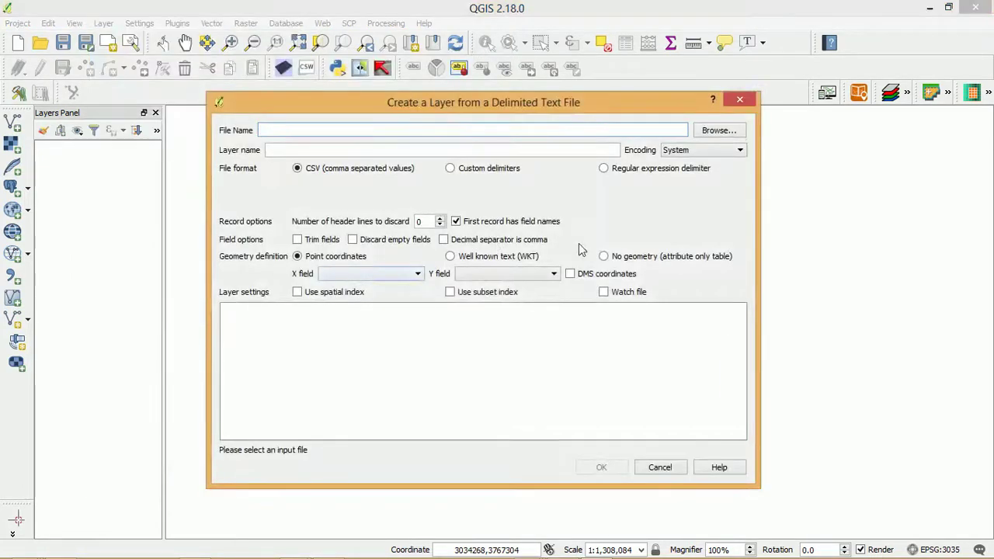
# Browse to and load EUForestspecies.csv as the delimited text source
pyautogui.click(722, 130)
pyautogui.click(401, 216)
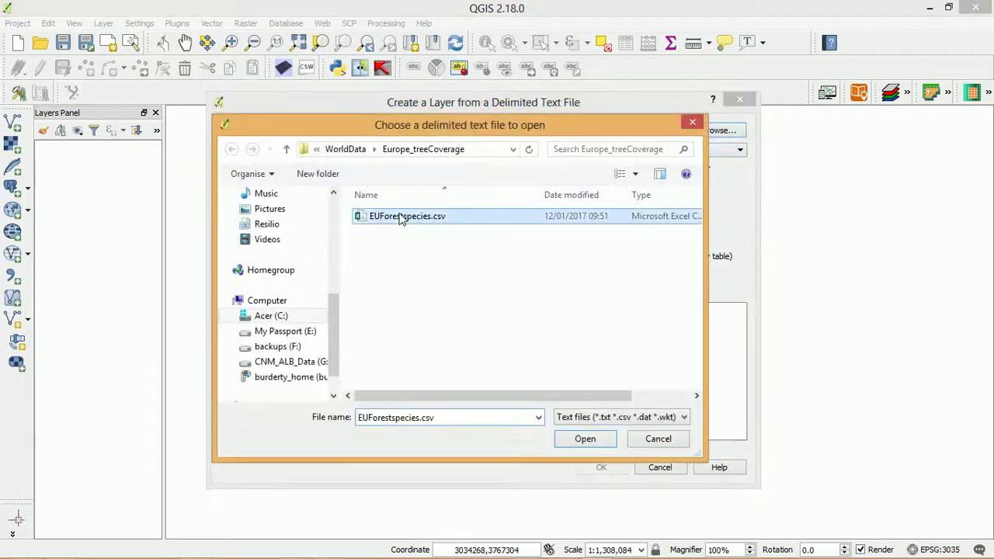
pyautogui.click(596, 446)
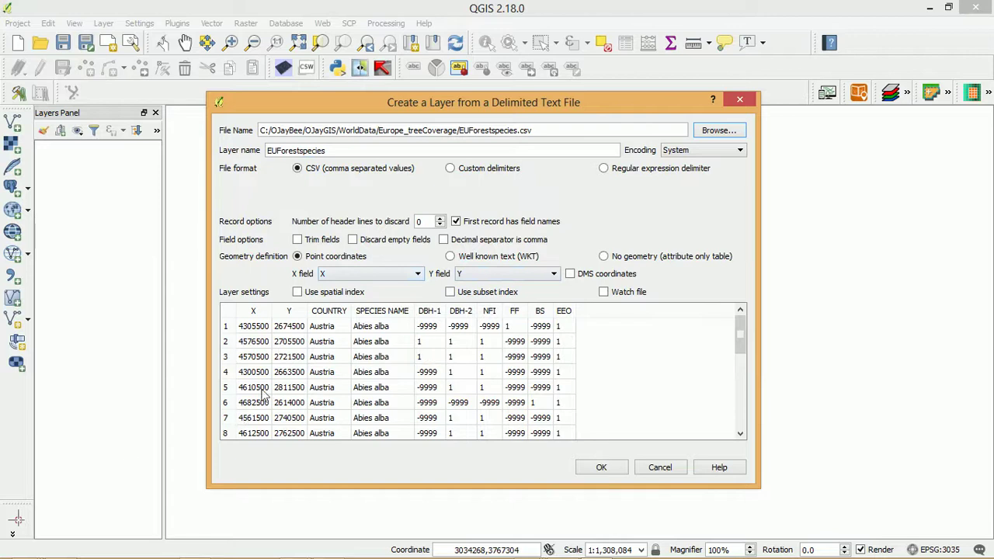
# Confirm the CSV import and assign ETRS89 / ETRS-LAEA (EPSG:3035) after filtering for 3035
pyautogui.click(602, 469)
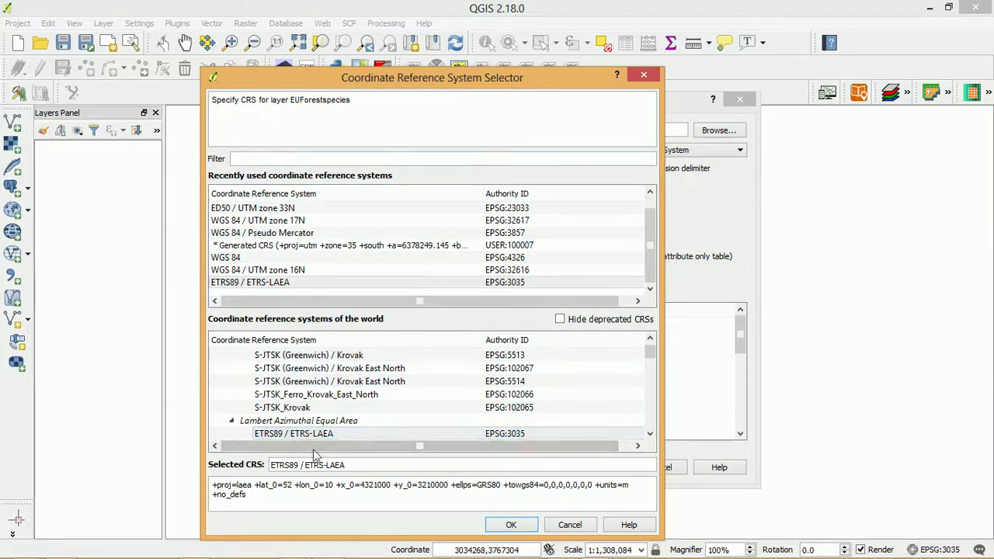
pyautogui.click(231, 288)
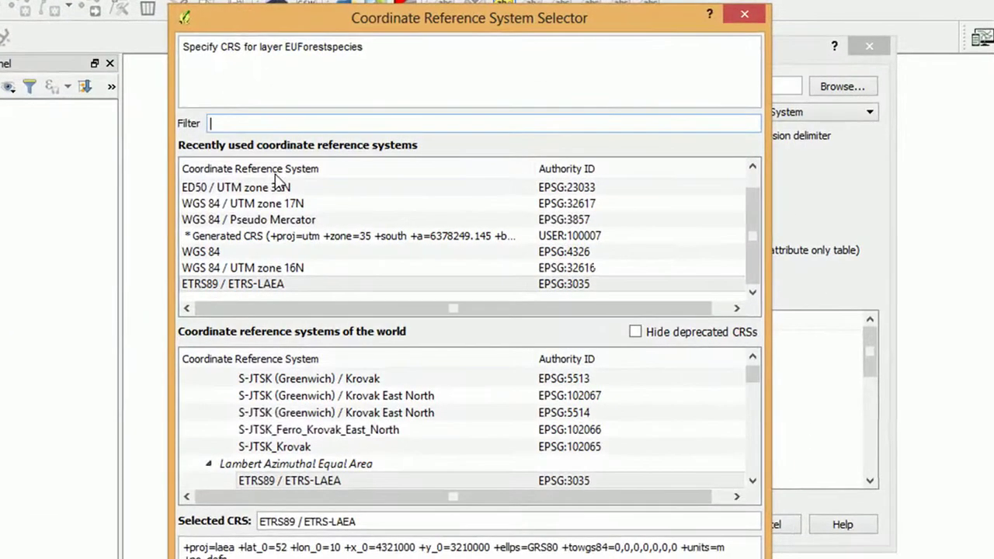
pyautogui.write('3')
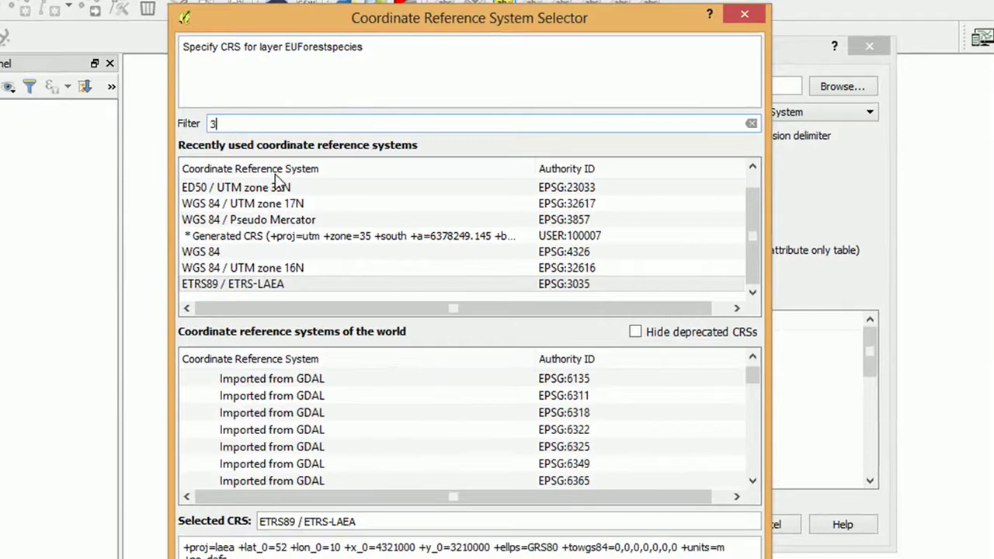
pyautogui.write('035')
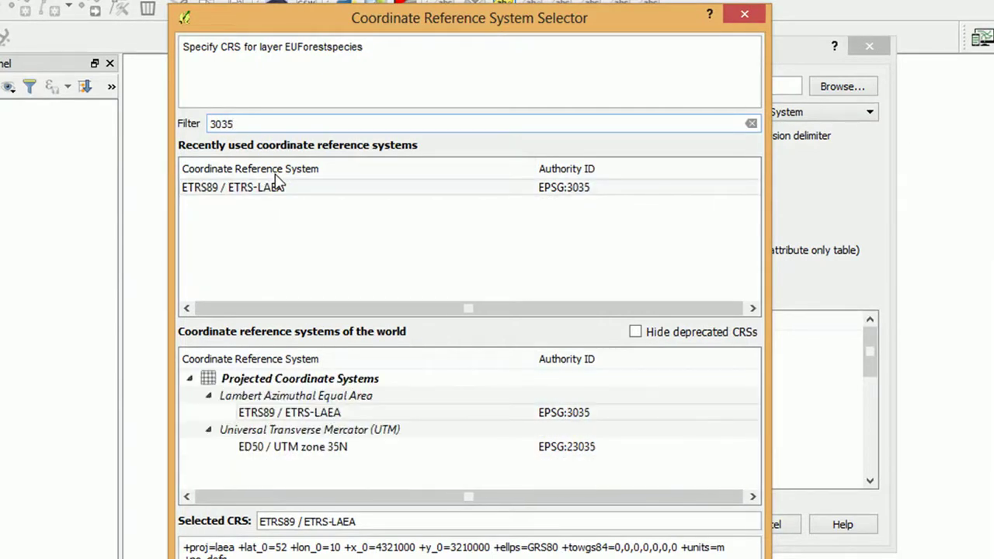
pyautogui.click(284, 192)
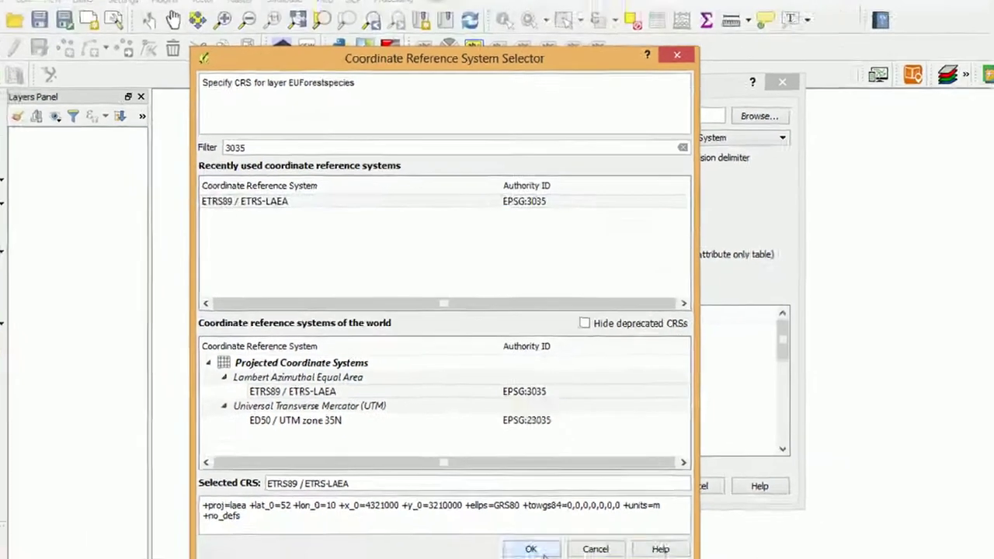
pyautogui.click(527, 545)
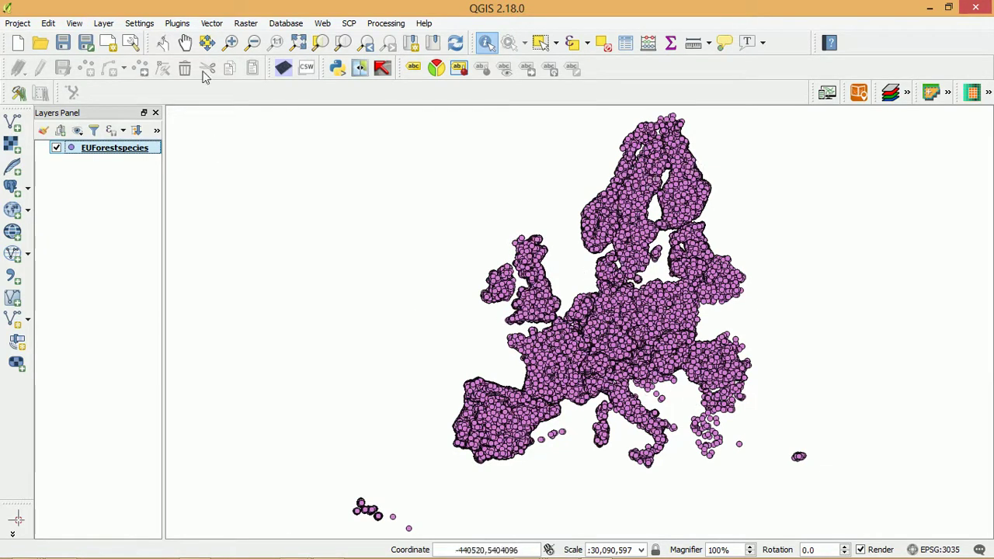
# Zoom into Ireland with a Zoom In rectangle over the EUForestspecies points
pyautogui.click(231, 44)
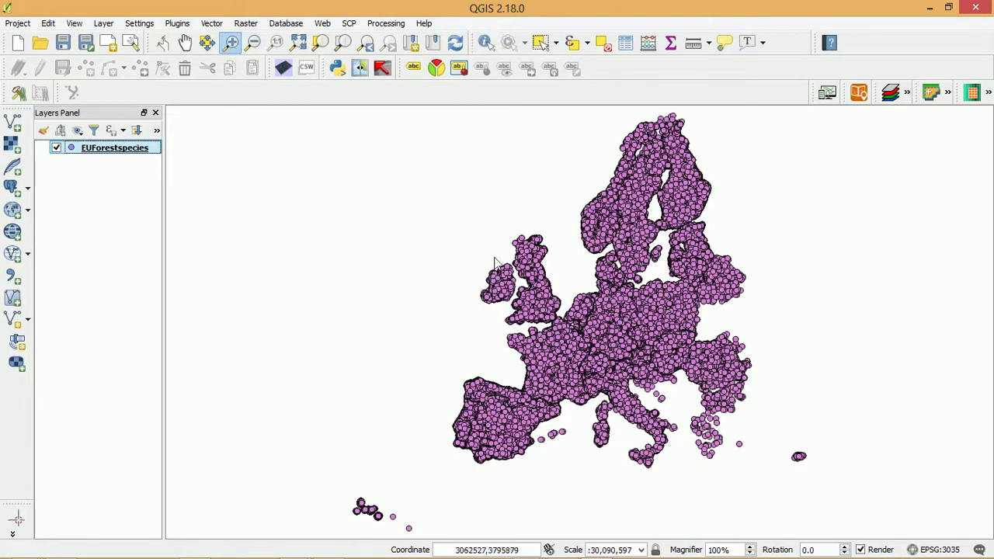
pyautogui.moveTo(492, 256); pyautogui.dragTo(520, 279)
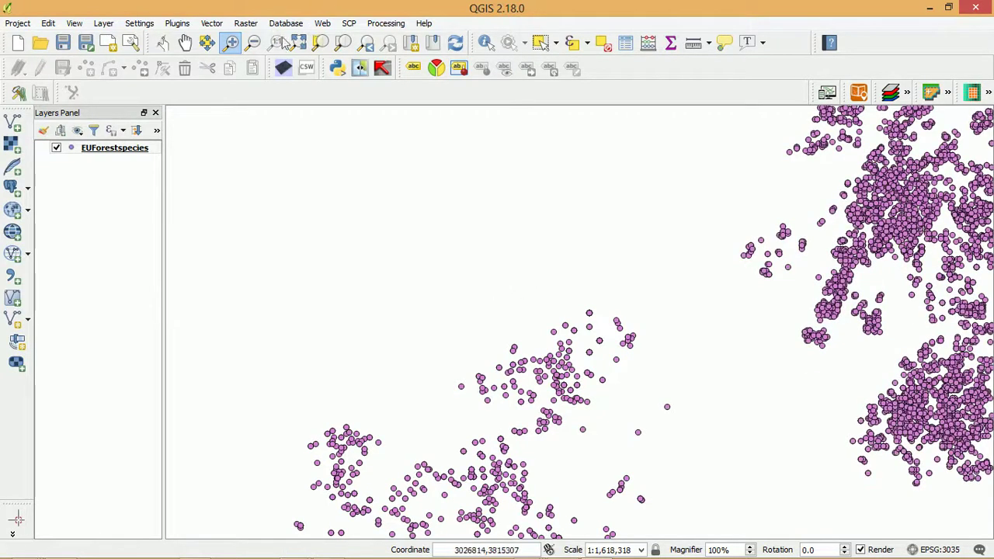
pyautogui.click(171, 24)
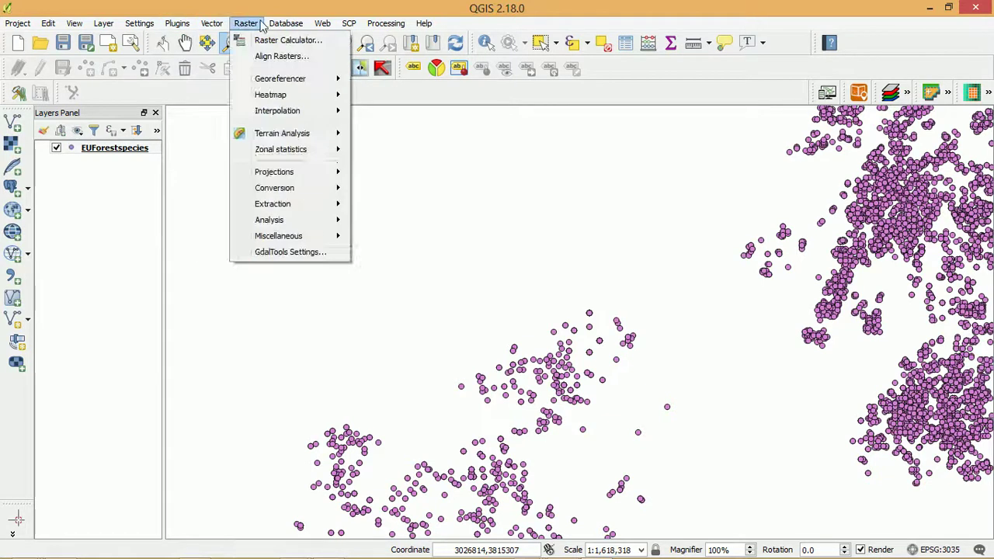
# Add the Google Satellite basemap through the OpenLayers plugin's Google Maps menu
pyautogui.moveTo(322, 25)
pyautogui.moveTo(372, 56)
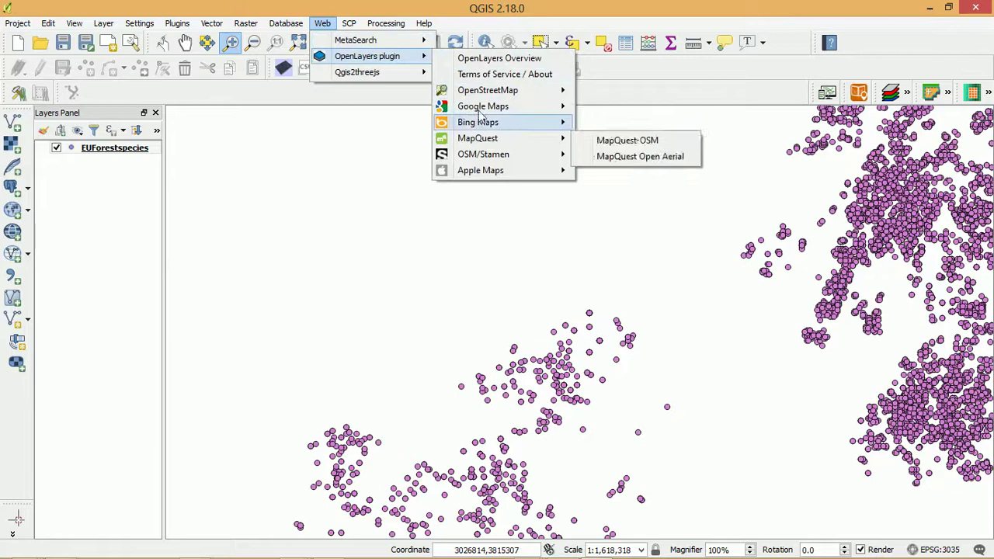
pyautogui.moveTo(499, 105)
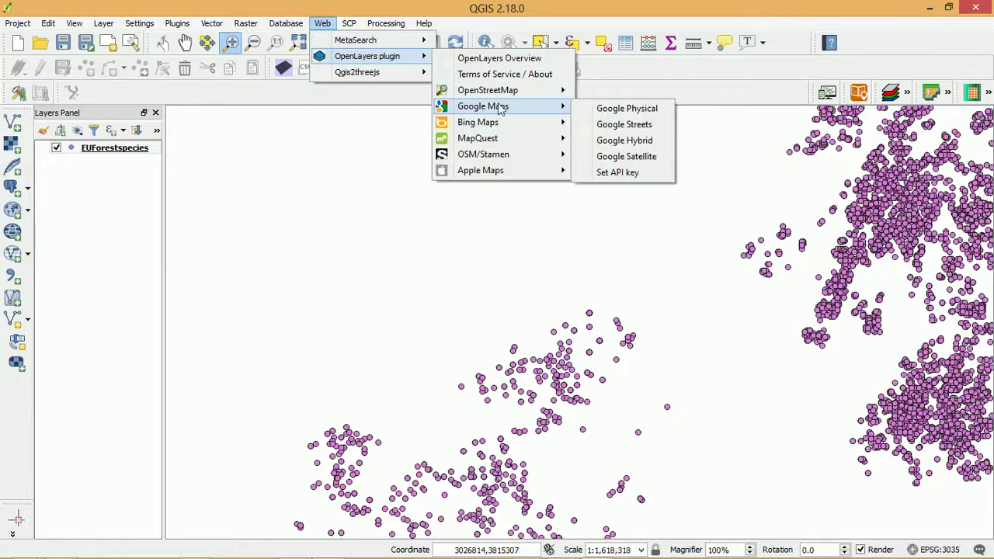
pyautogui.click(618, 158)
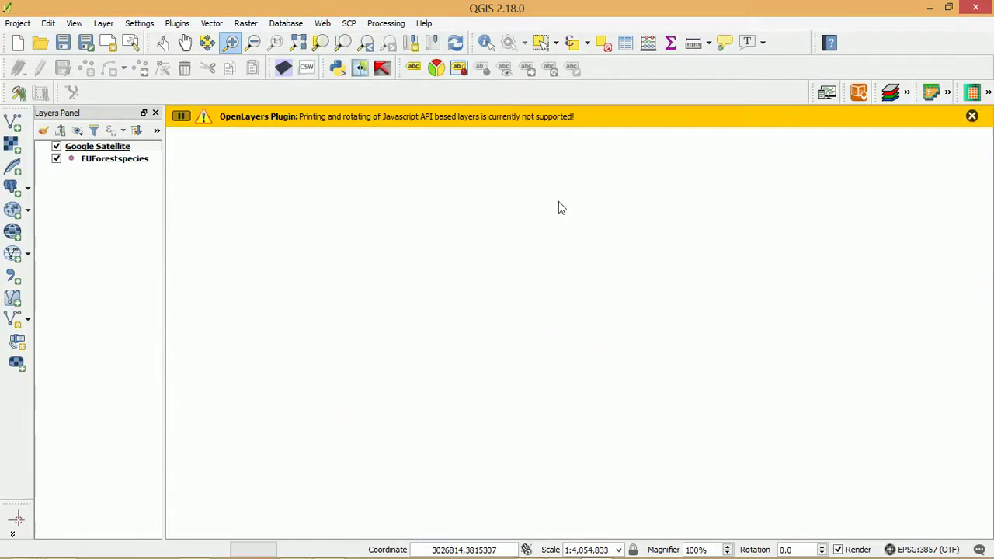
# Dismiss the printing warning and move Google Satellite beneath the EUForestspecies layer
pyautogui.click(971, 116)
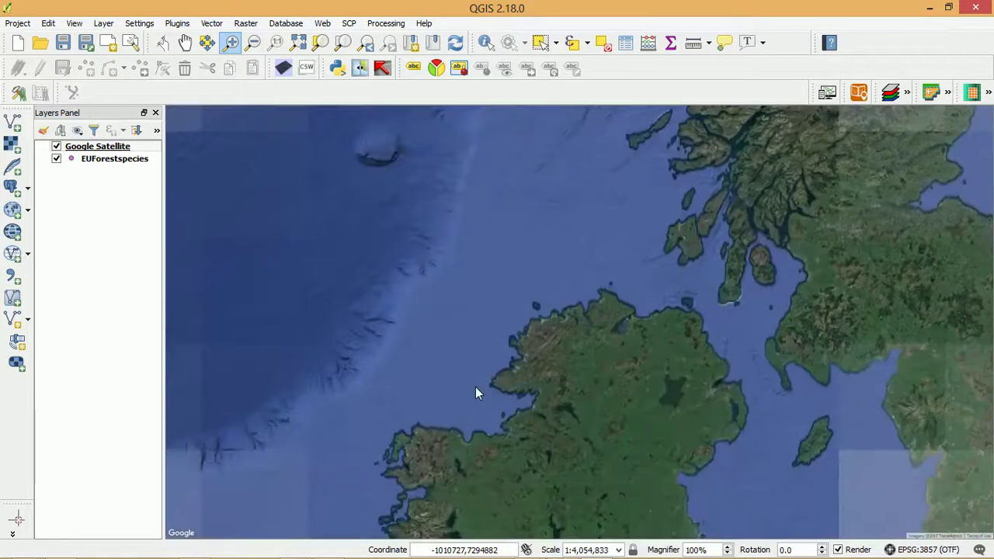
pyautogui.click(90, 150)
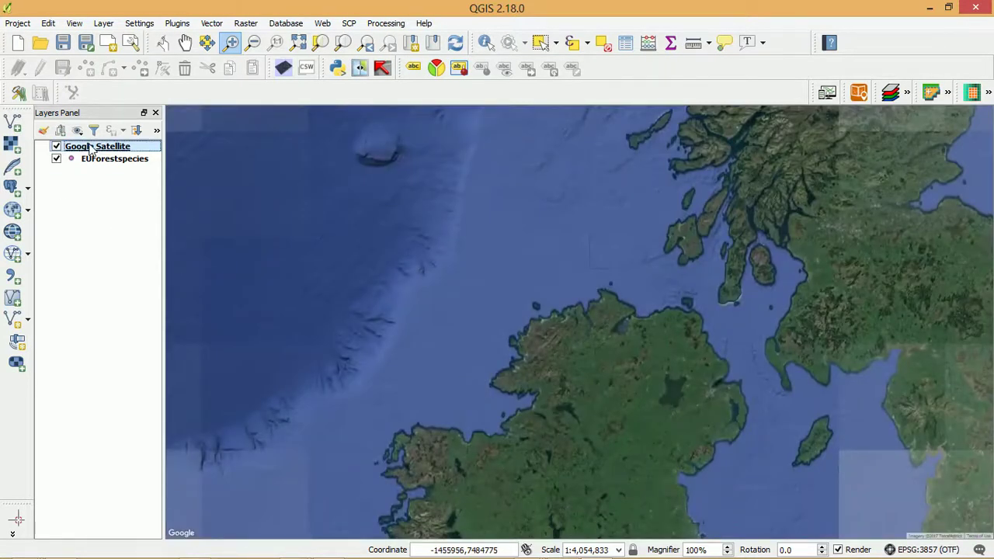
pyautogui.moveTo(97, 169); pyautogui.dragTo(97, 169)
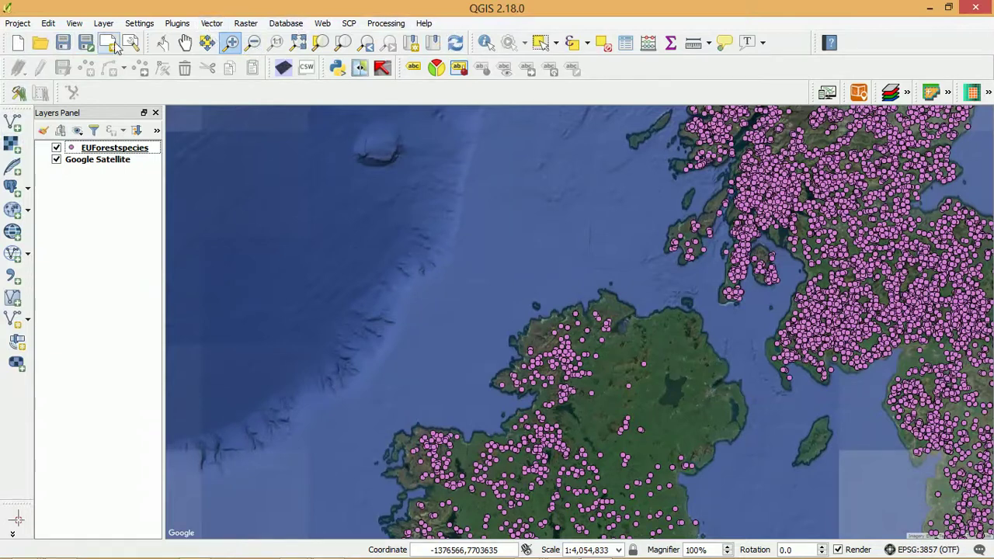
pyautogui.click(486, 42)
pyautogui.click(644, 364)
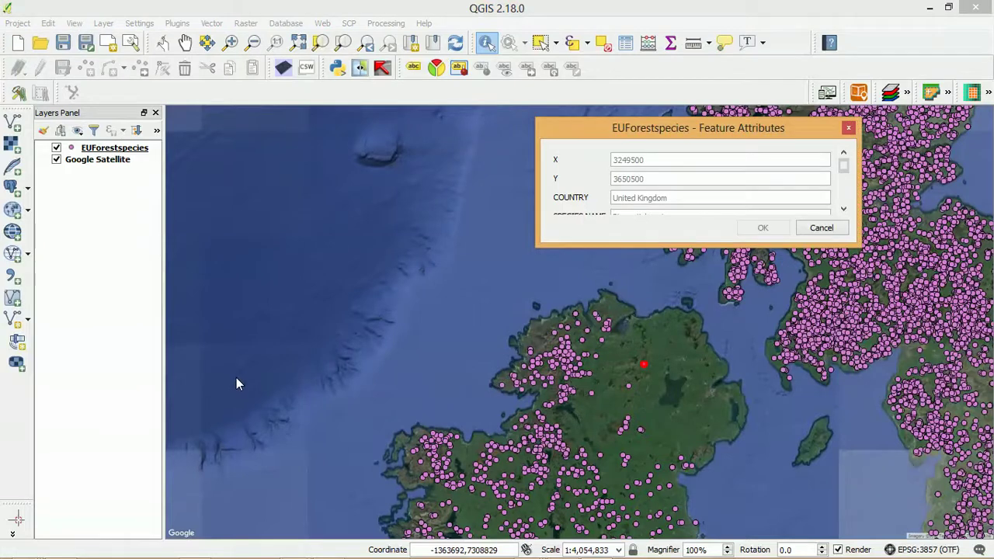
pyautogui.click(843, 209)
pyautogui.click(843, 209)
pyautogui.click(844, 210)
pyautogui.click(843, 210)
pyautogui.click(843, 210)
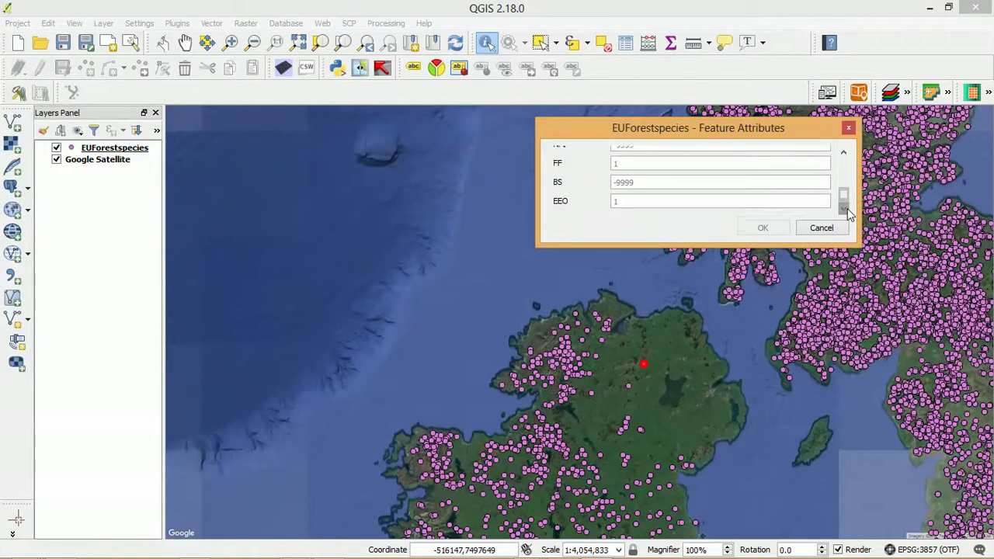
pyautogui.click(843, 153)
pyautogui.click(843, 153)
pyautogui.click(843, 153)
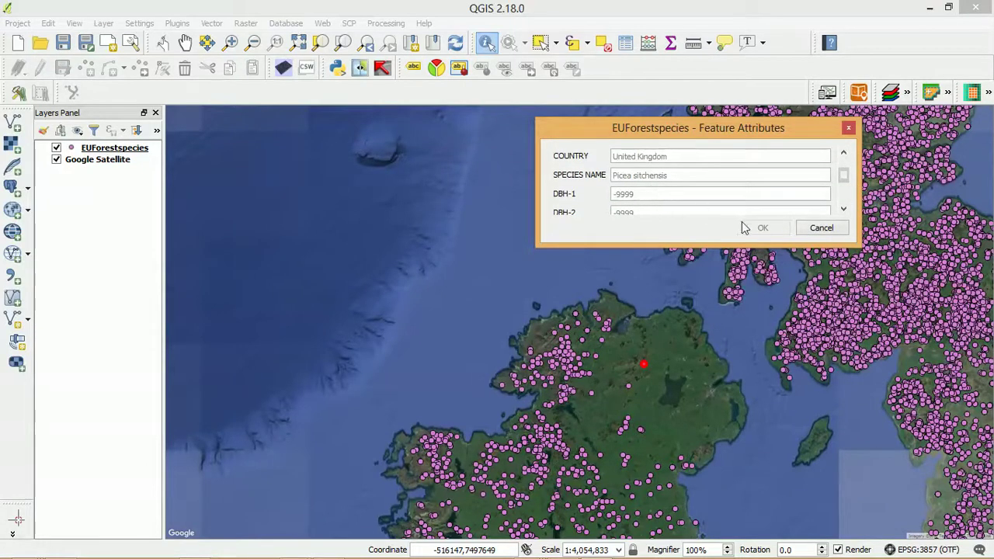
pyautogui.click(821, 227)
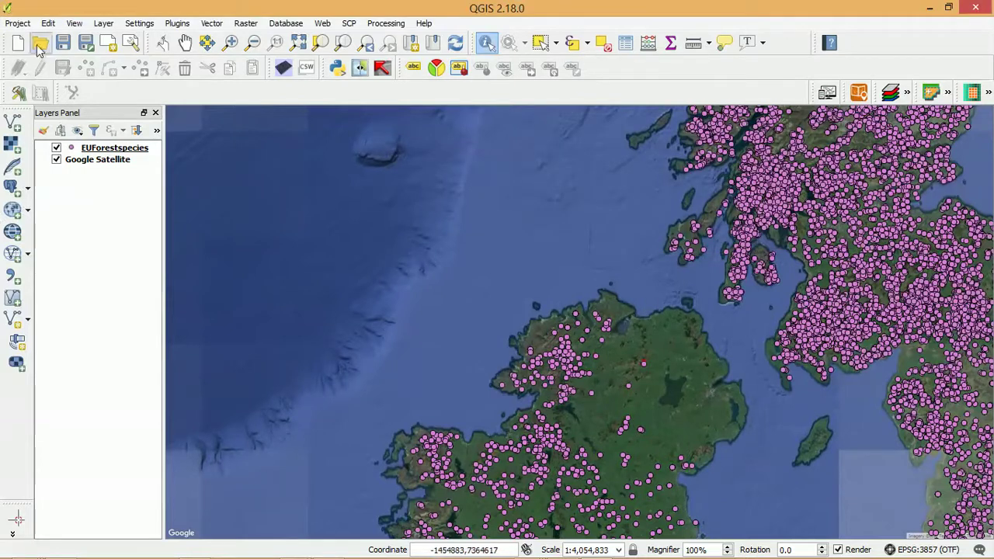
# Zoom in closely on Northern Ireland, turn off Google Satellite, then zoom back out
pyautogui.click(231, 42)
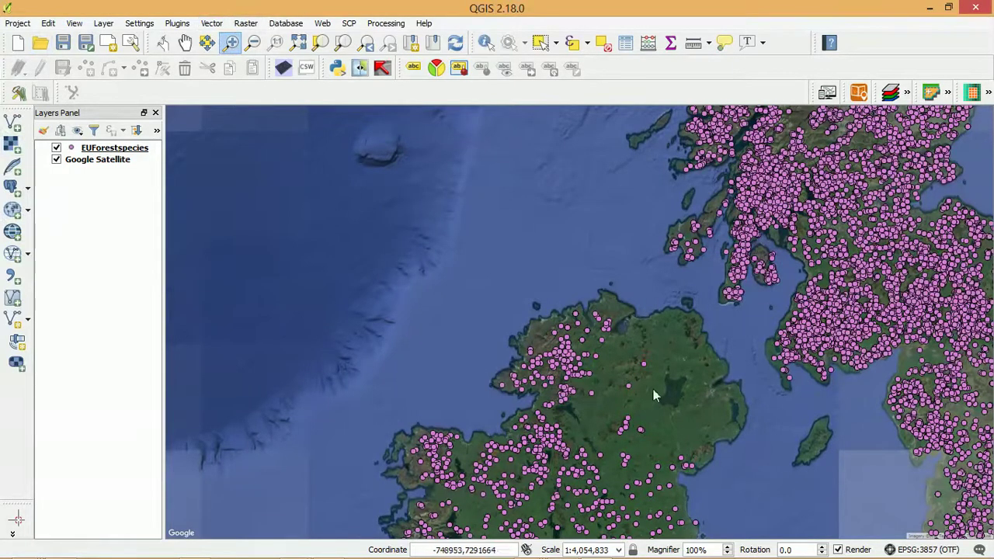
pyautogui.moveTo(643, 367); pyautogui.dragTo(667, 388)
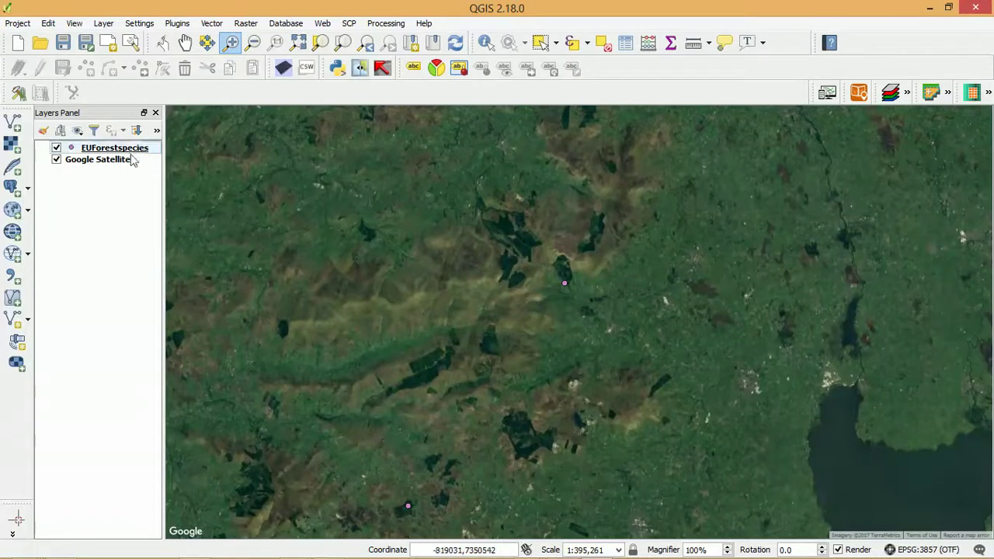
pyautogui.click(56, 160)
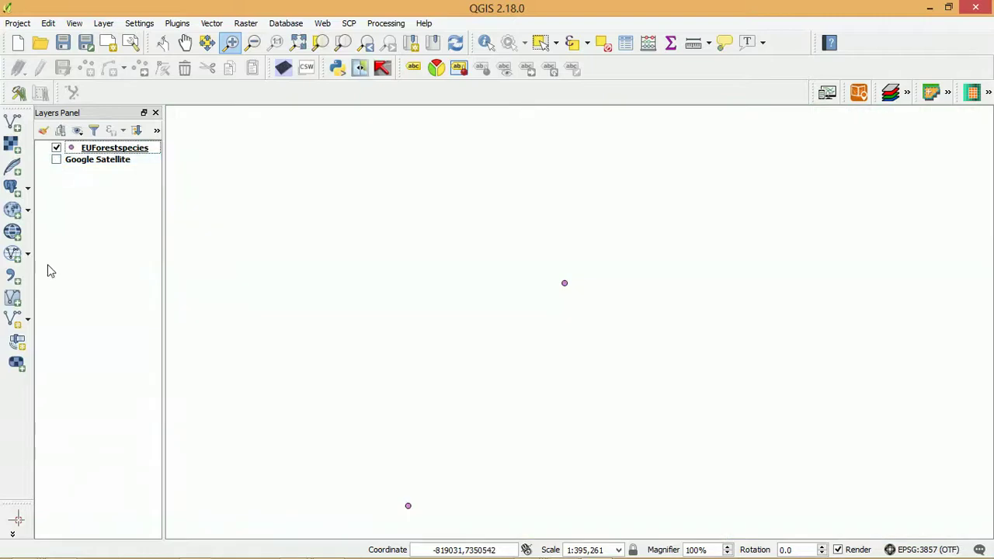
pyautogui.scroll(-2, 572, 365)
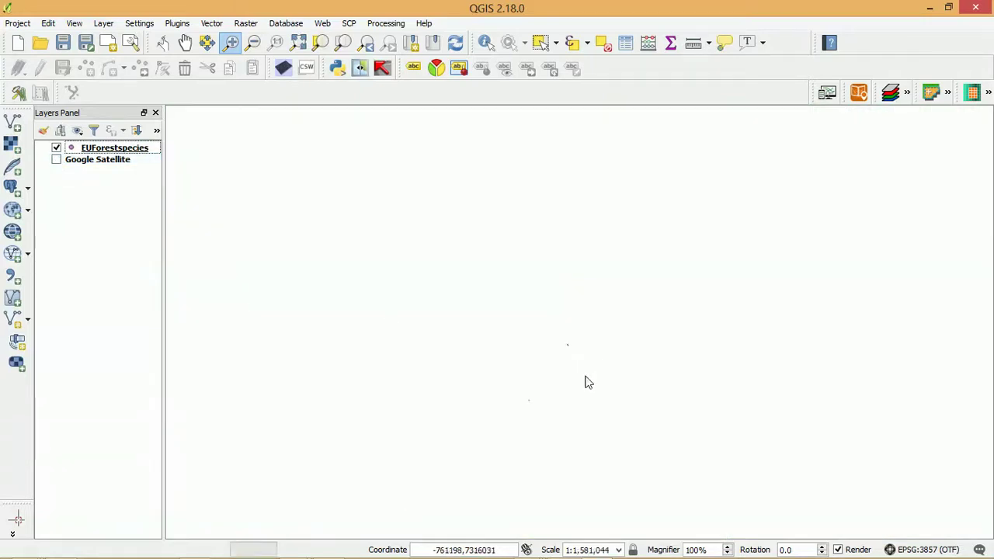
pyautogui.scroll(-1, 582, 384)
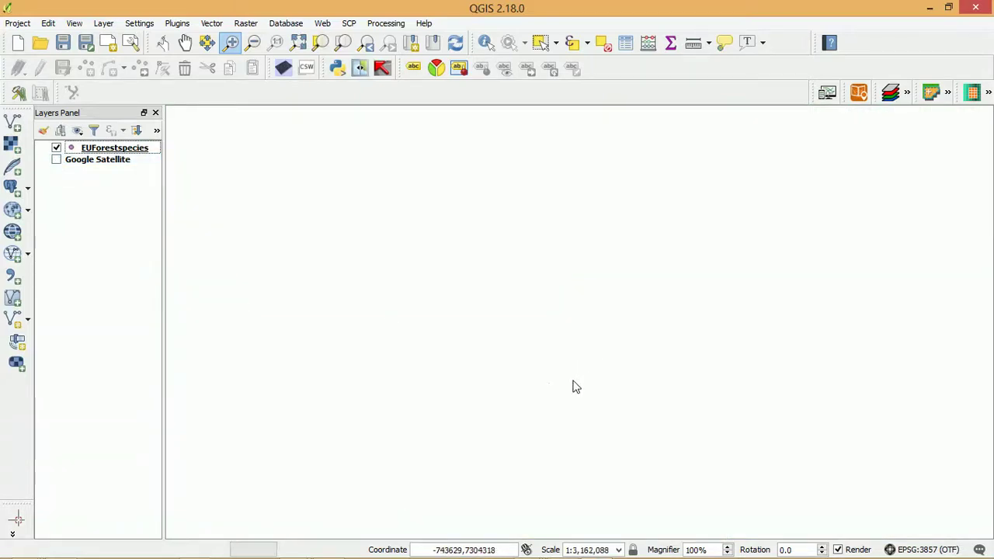